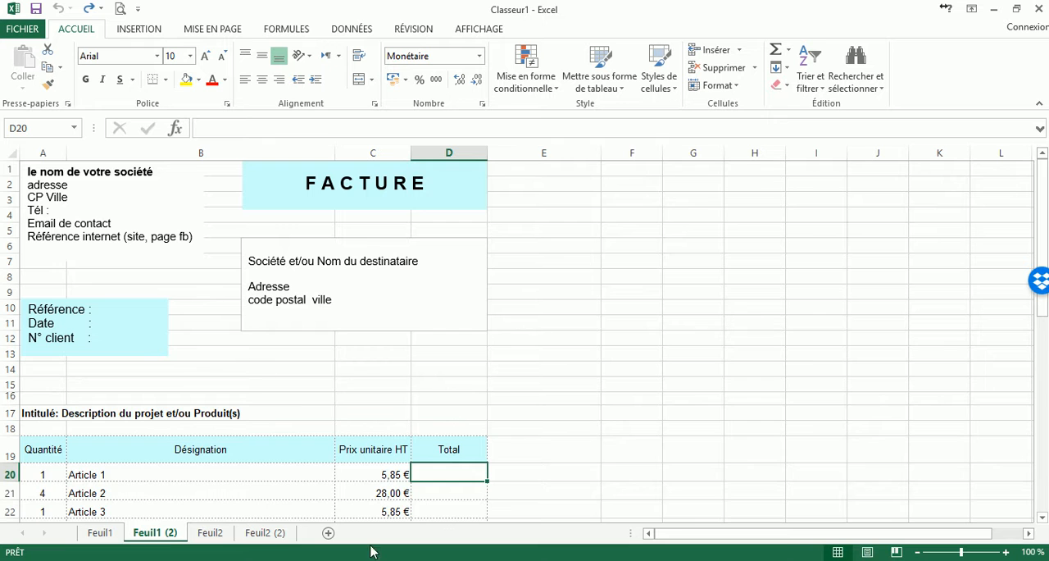
Examine the article lines and Total column of the completed invoice on sheet Feuil1, and return to sheet Feuil1 (2).
click(108, 542)
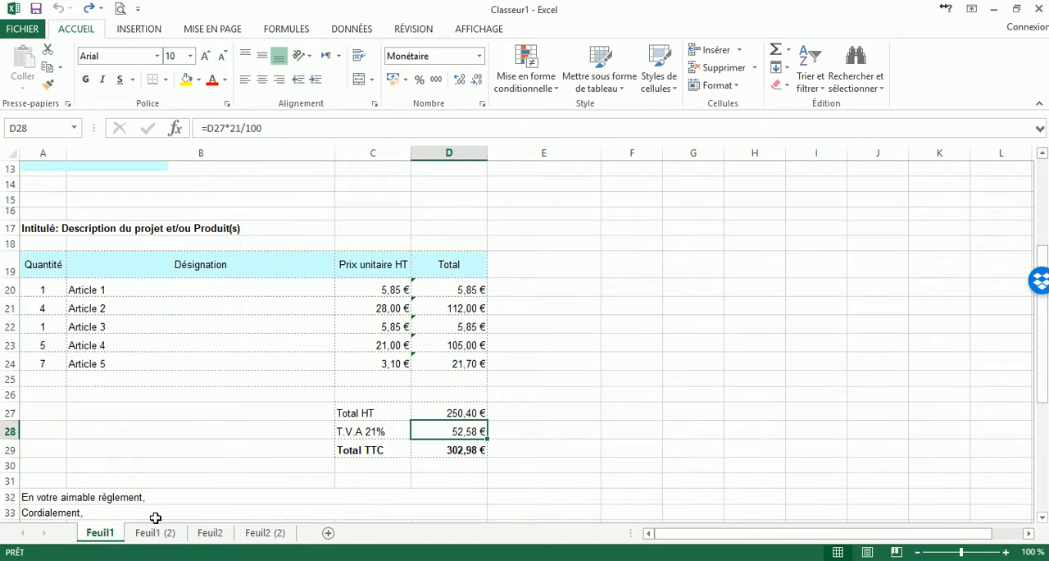
click(512, 310)
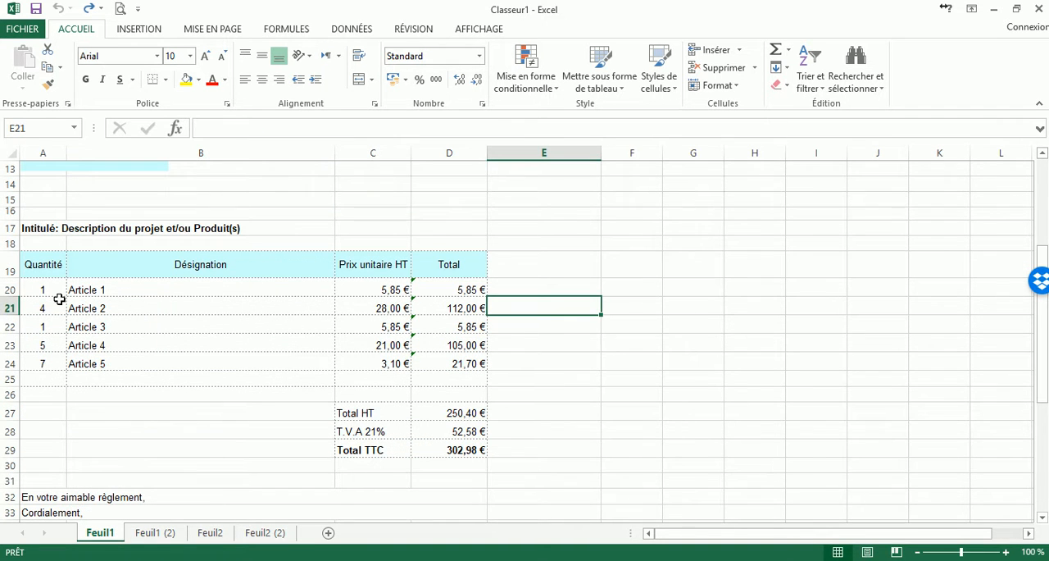
click(464, 263)
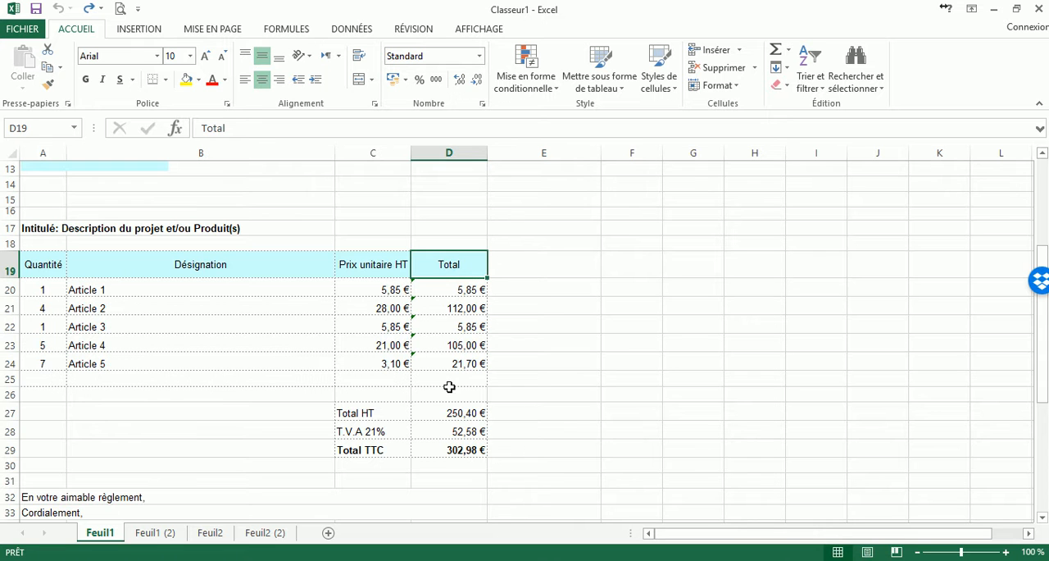
click(159, 534)
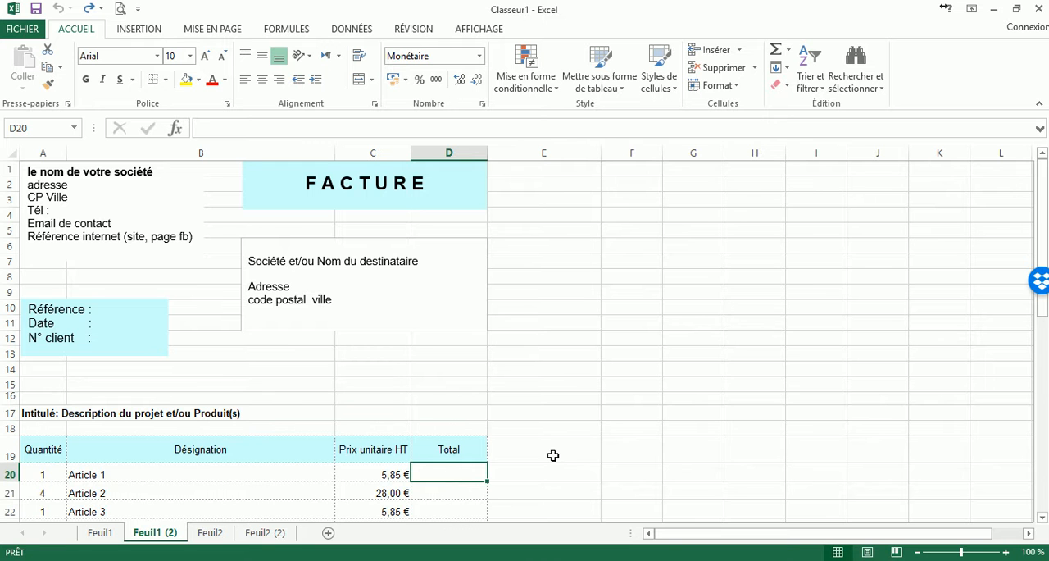
Enter the formula =A20*C20 in cell D20 to multiply Article 1's quantity by its unit price.
scroll(311, 484, down, 1)
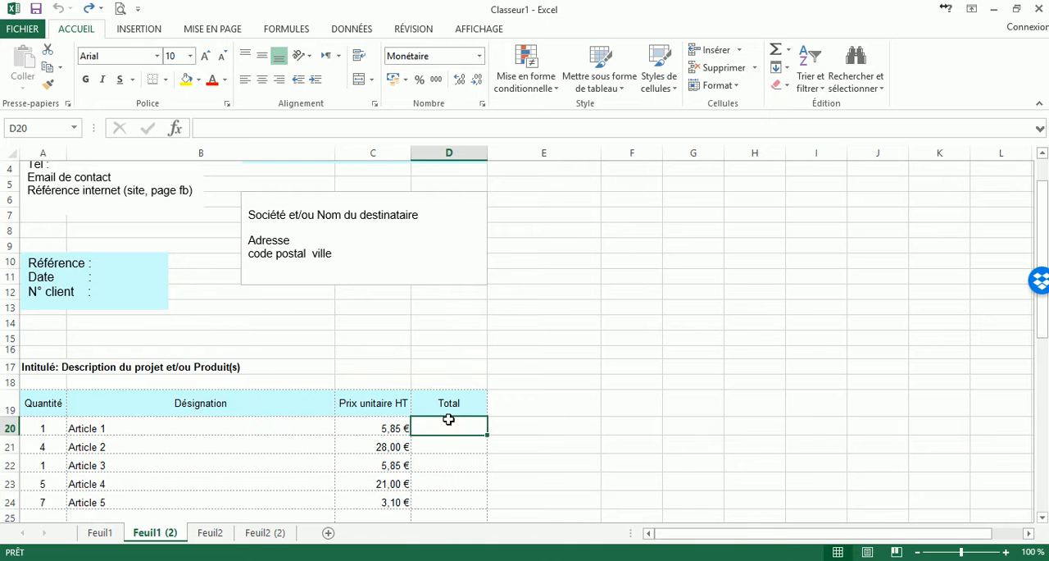
click(42, 432)
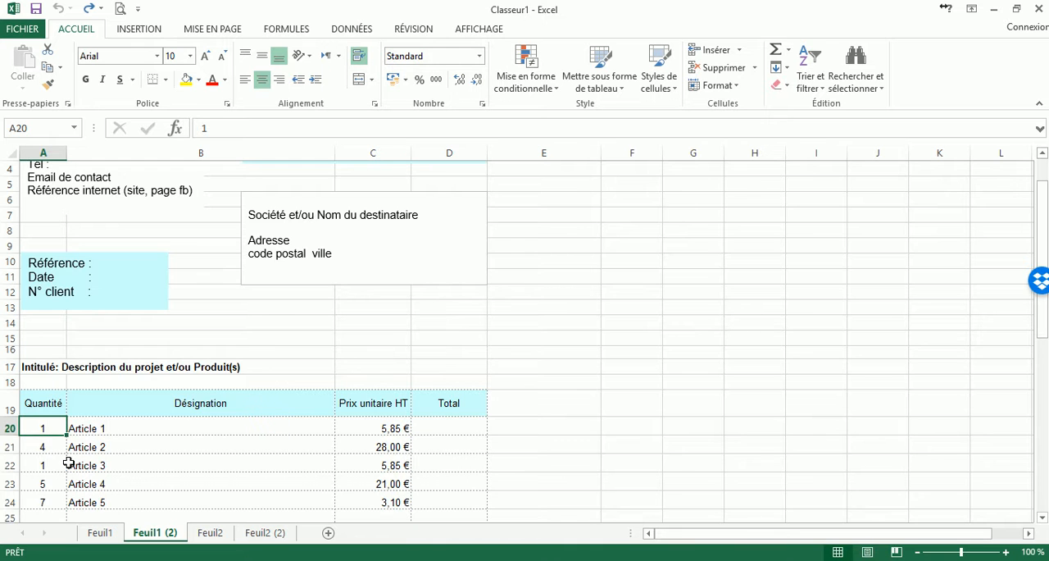
click(382, 424)
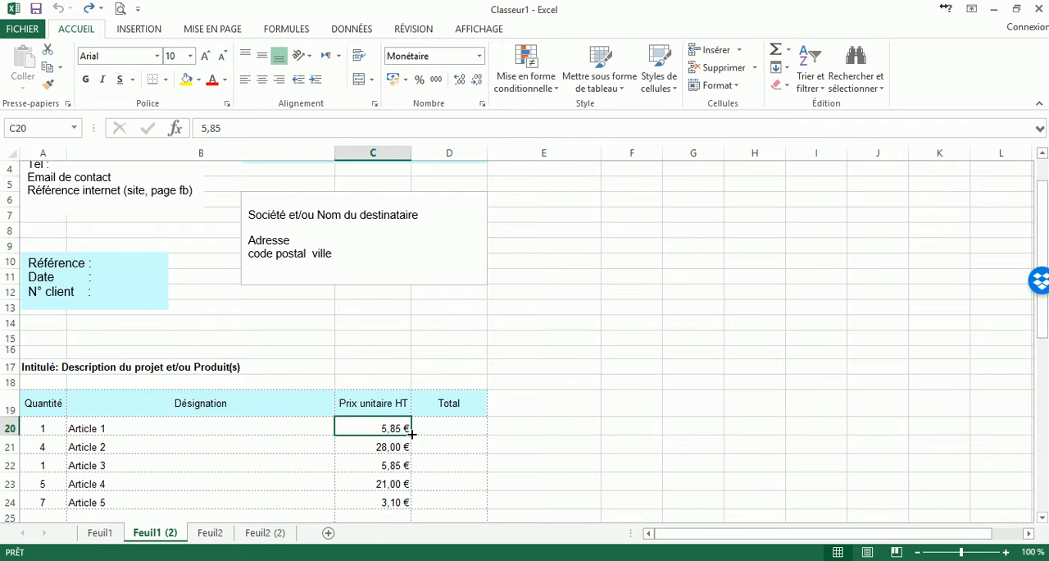
click(451, 424)
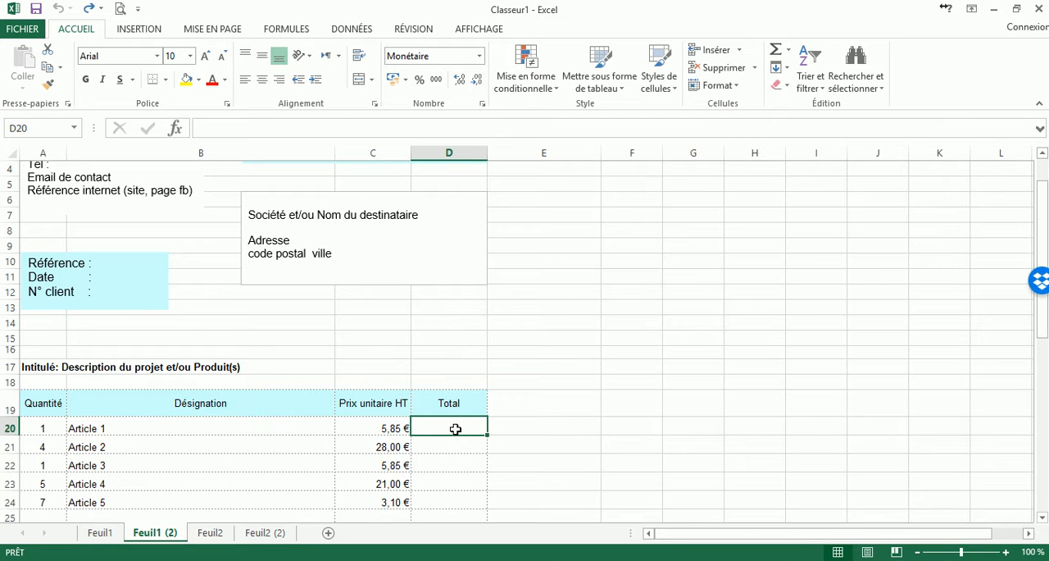
text(=)
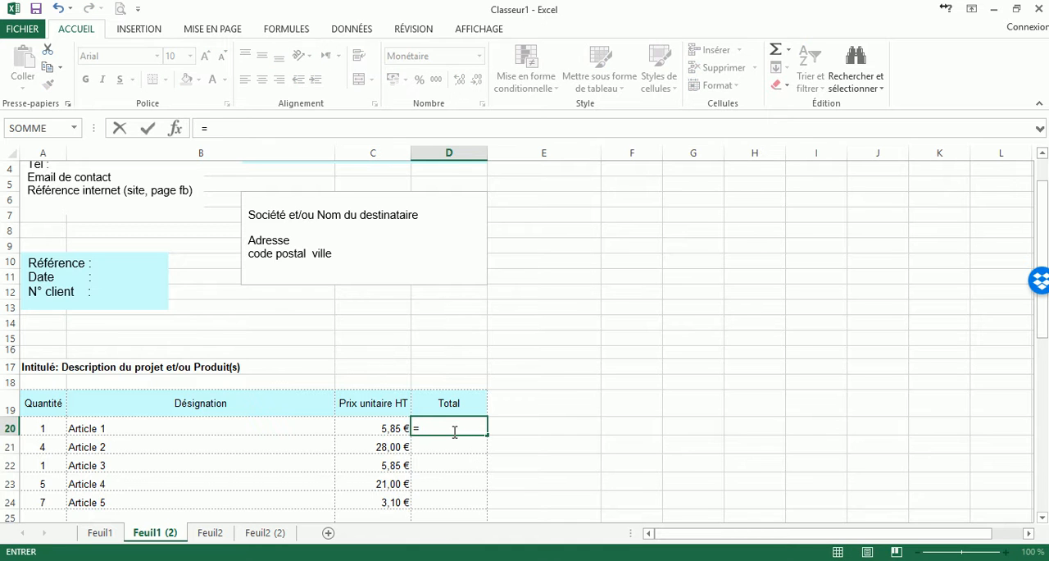
click(45, 427)
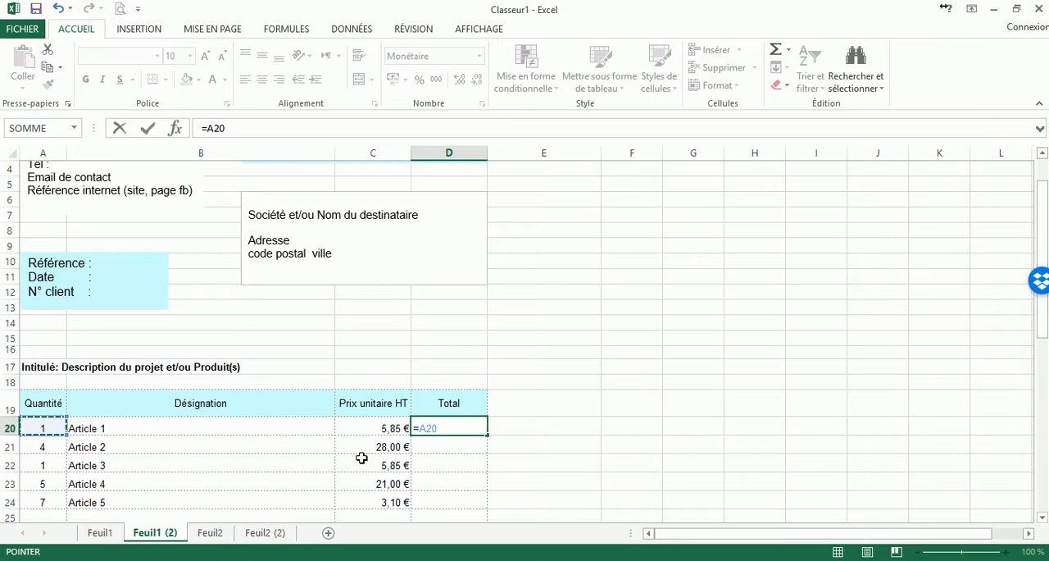
text(*)
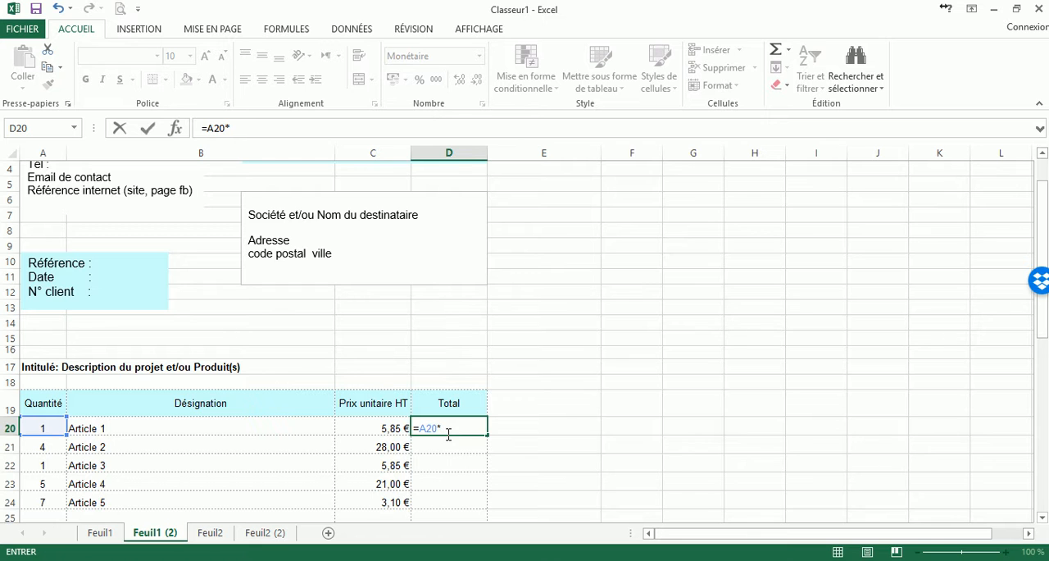
click(384, 422)
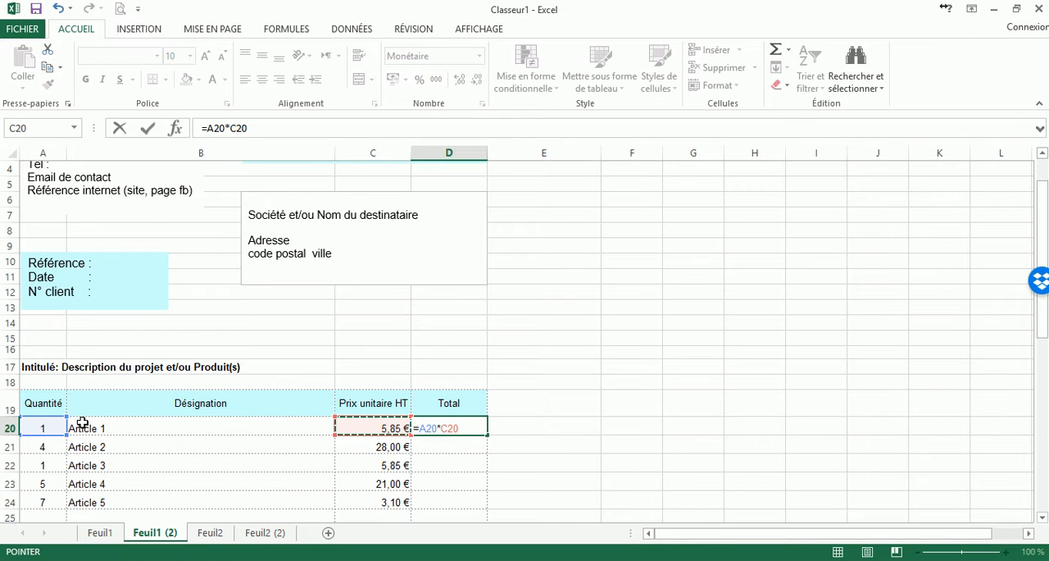
key(Return)
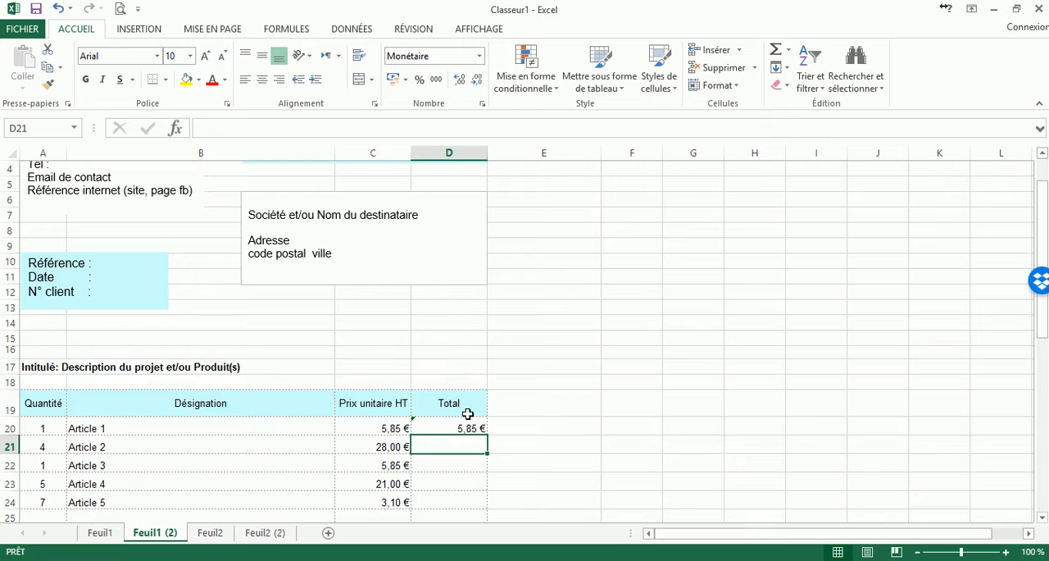
Set Article 1's quantity in A20 to 2 and check the recalculated total in D20.
click(468, 427)
click(403, 449)
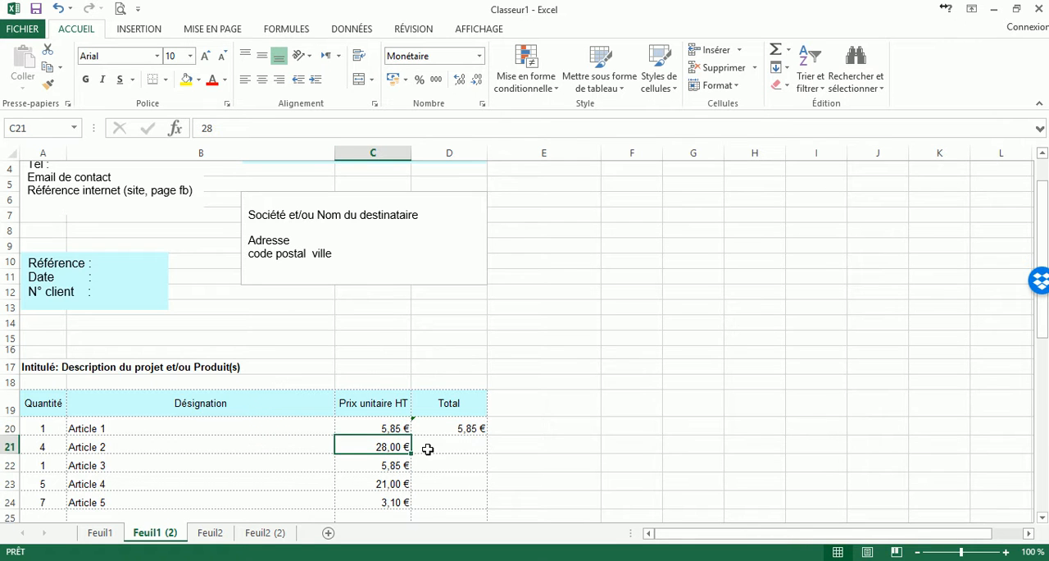
click(391, 425)
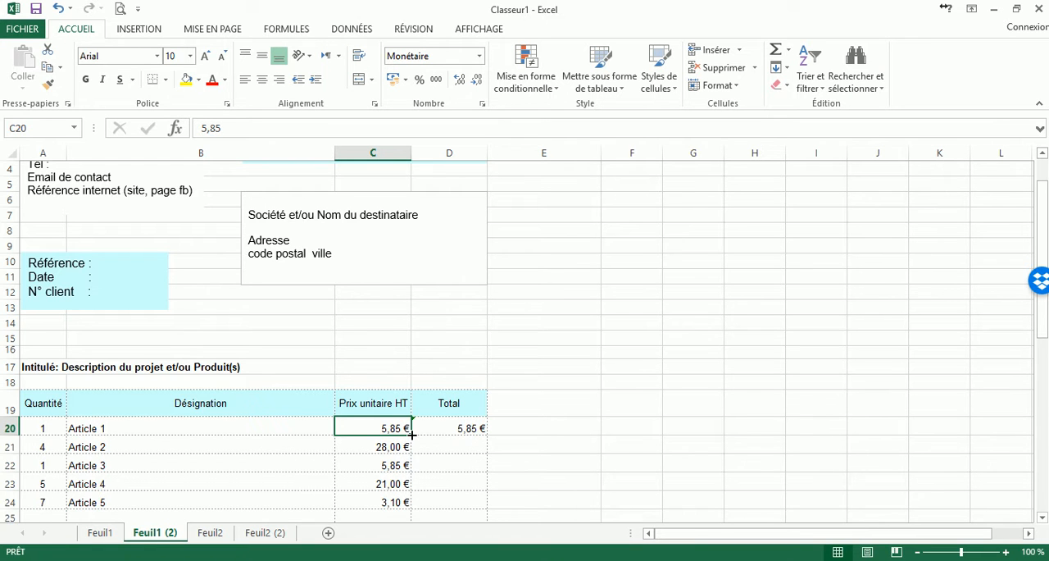
click(50, 428)
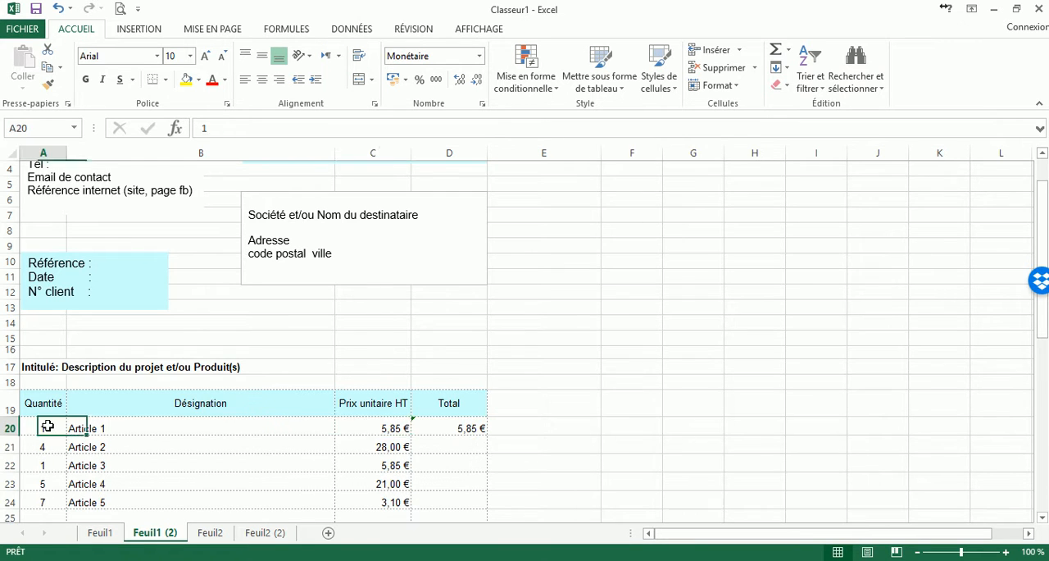
click(387, 423)
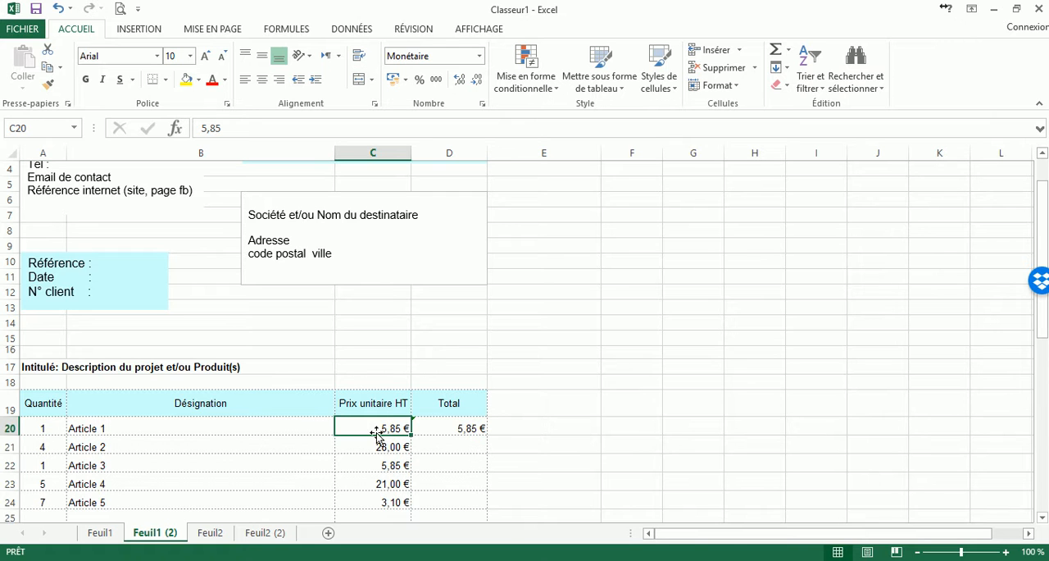
click(45, 426)
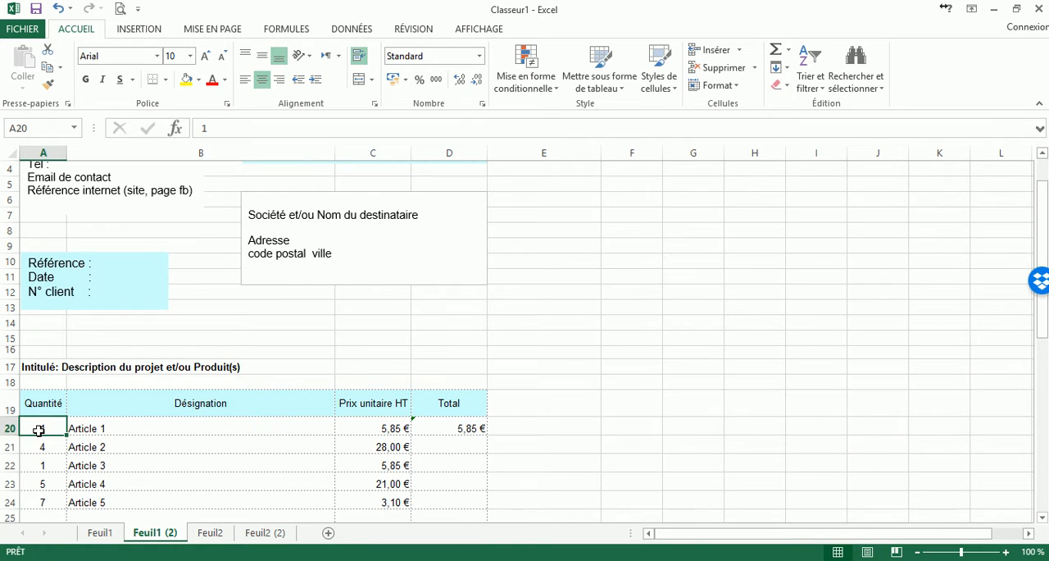
text(2)
key(Return)
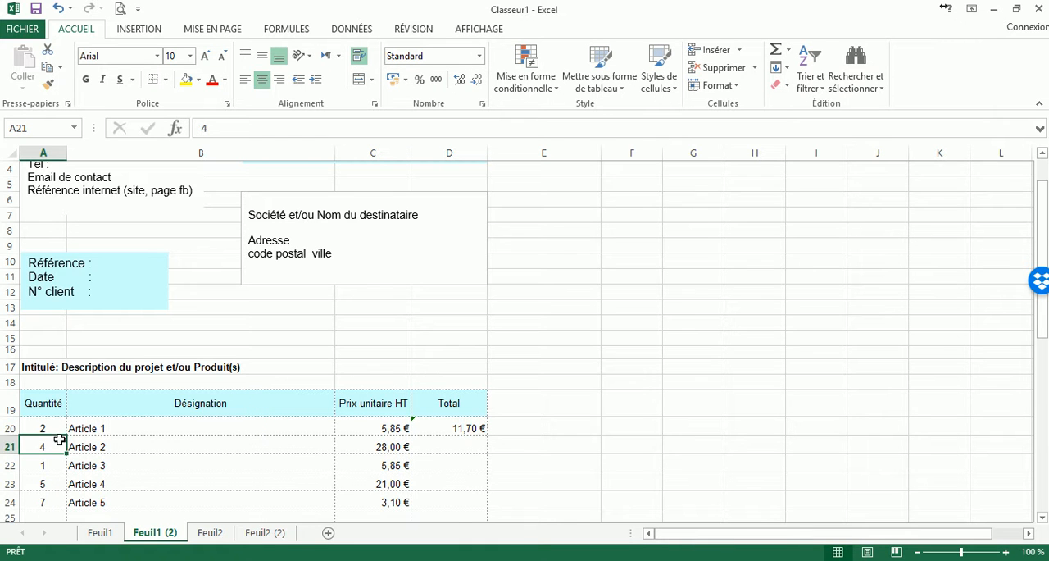
click(391, 431)
click(461, 428)
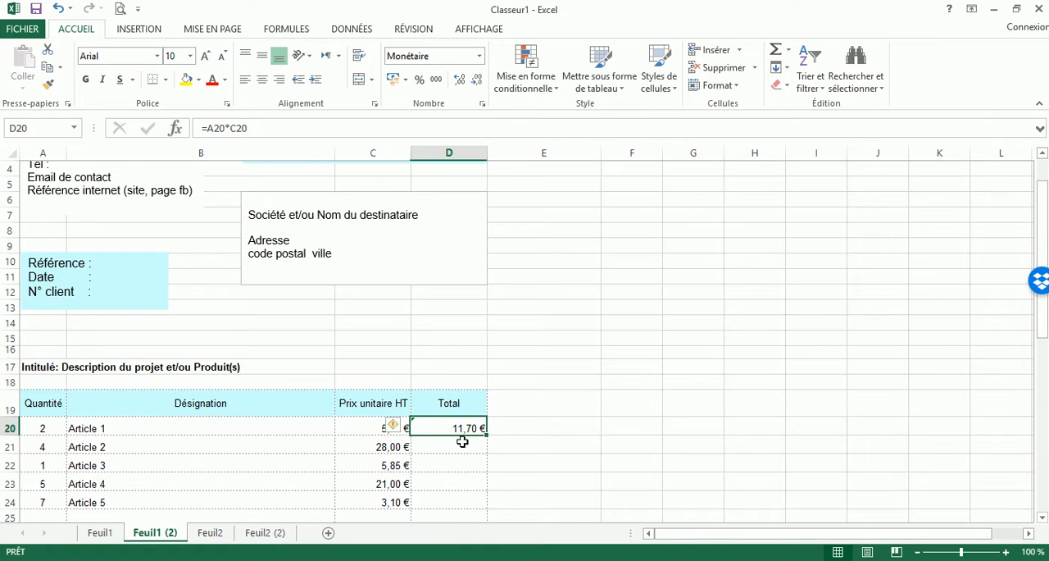
Set Article 1's quantity in A20 back to 1.
click(33, 429)
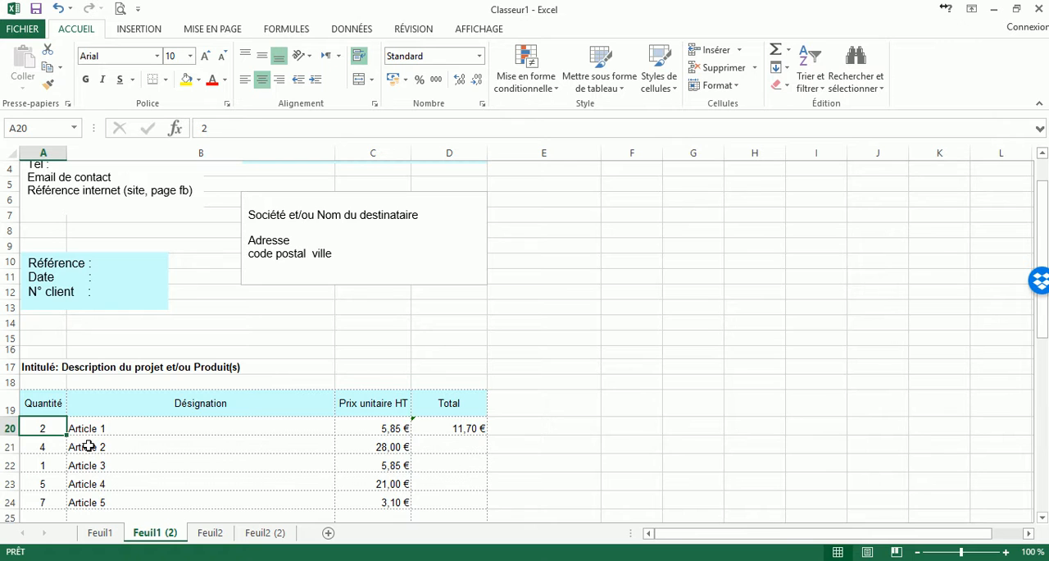
text(1)
key(Return)
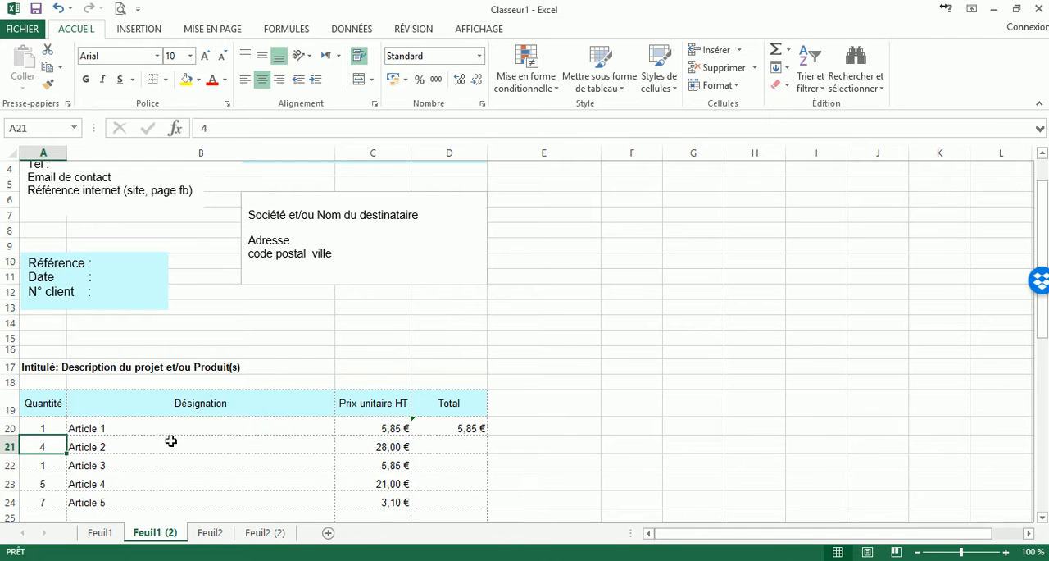
Enter the formula =A21*C21 in cell D21 to calculate Article 2's total.
click(454, 449)
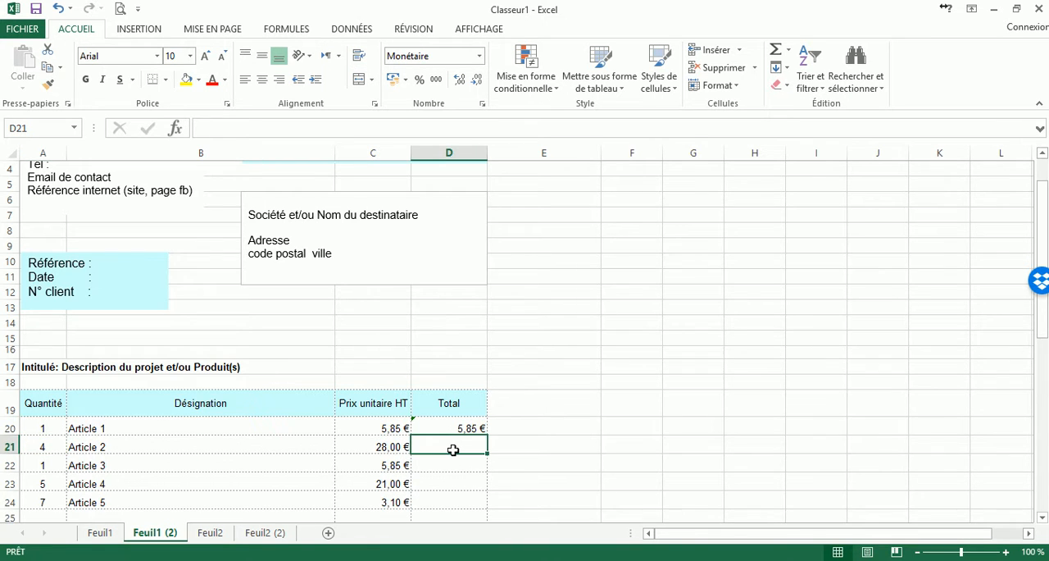
text(=)
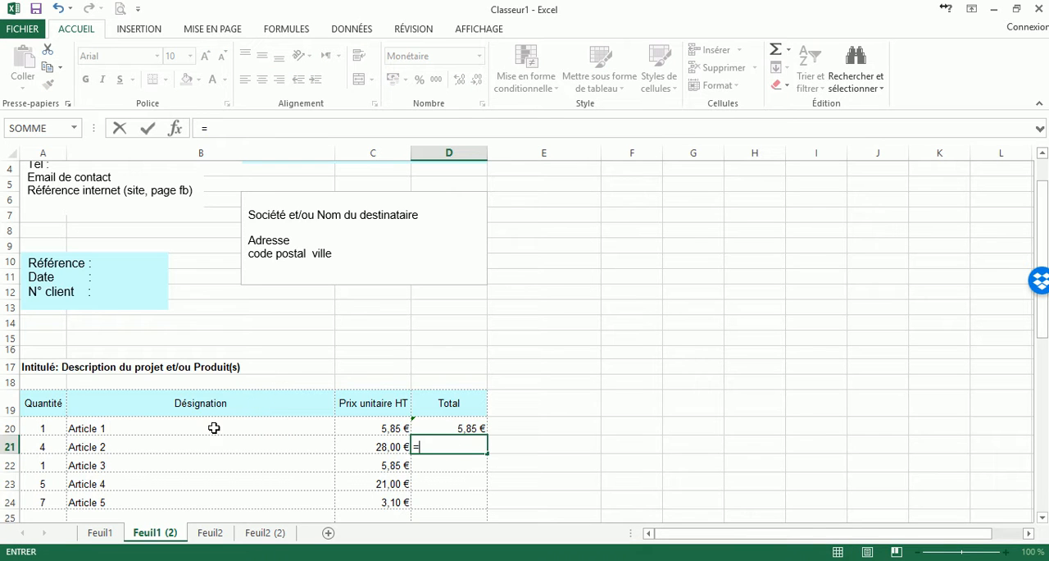
click(36, 447)
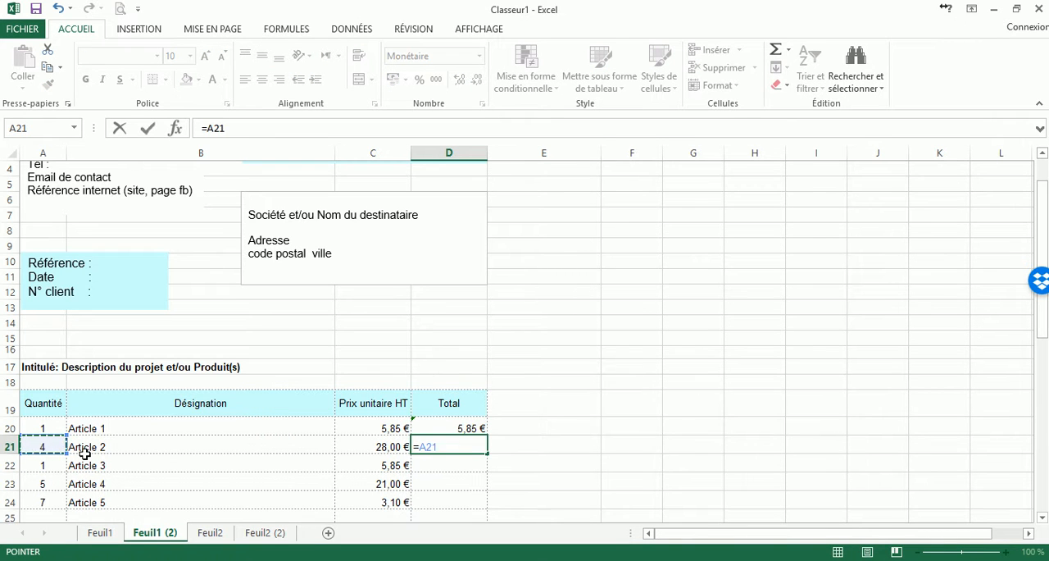
text(*)
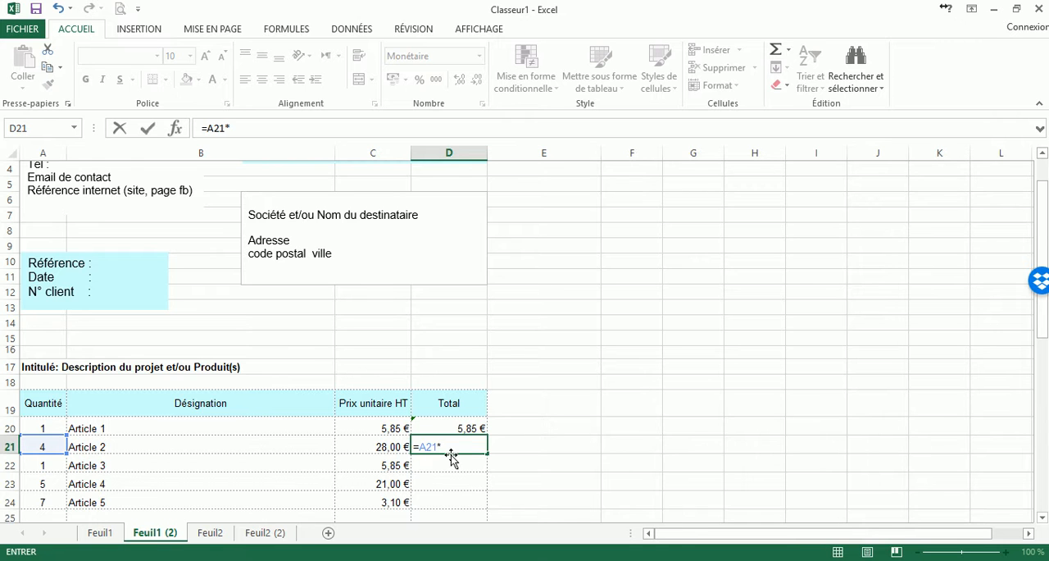
click(387, 450)
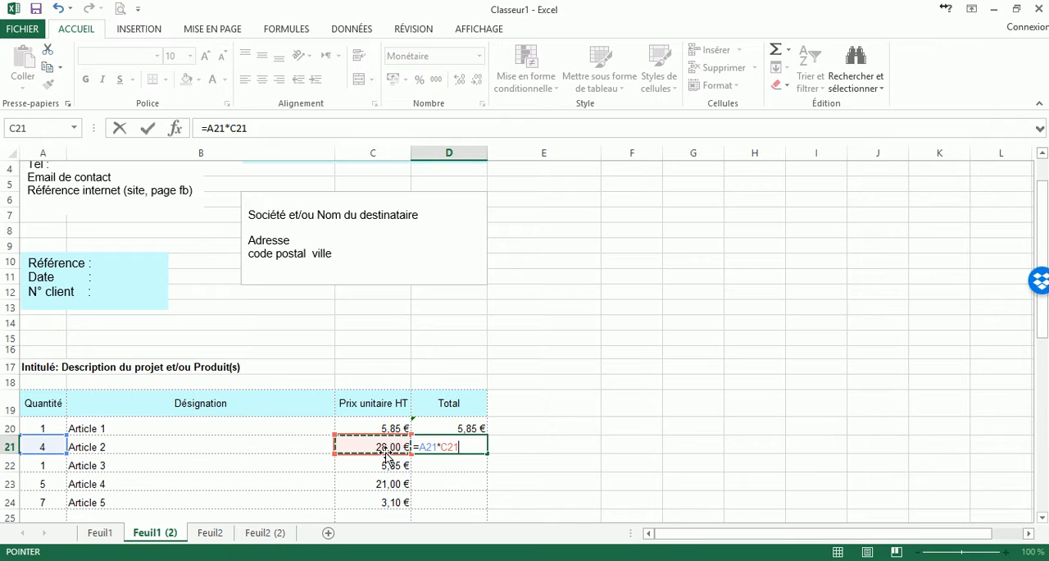
key(Return)
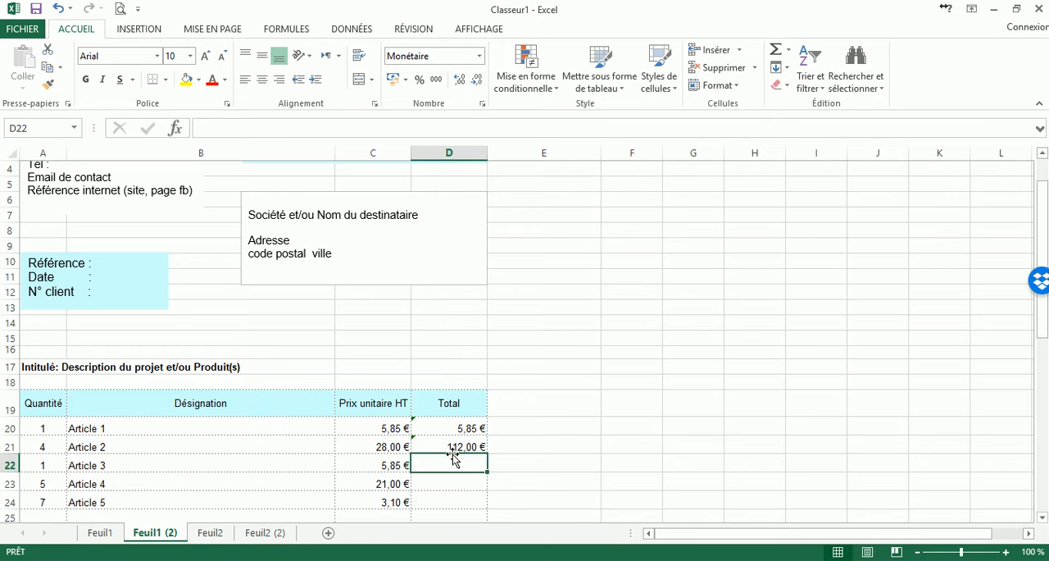
Examine the Total cells for Articles 1 to 5 and review the formula in D21 without changing it.
scroll(450, 462, down, 1)
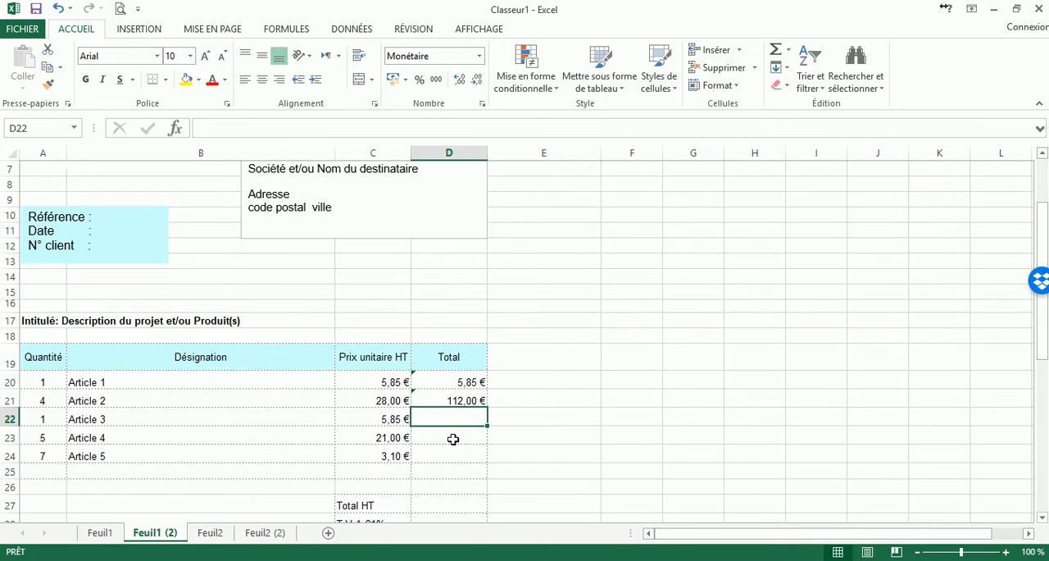
click(451, 379)
click(450, 400)
click(446, 419)
click(444, 456)
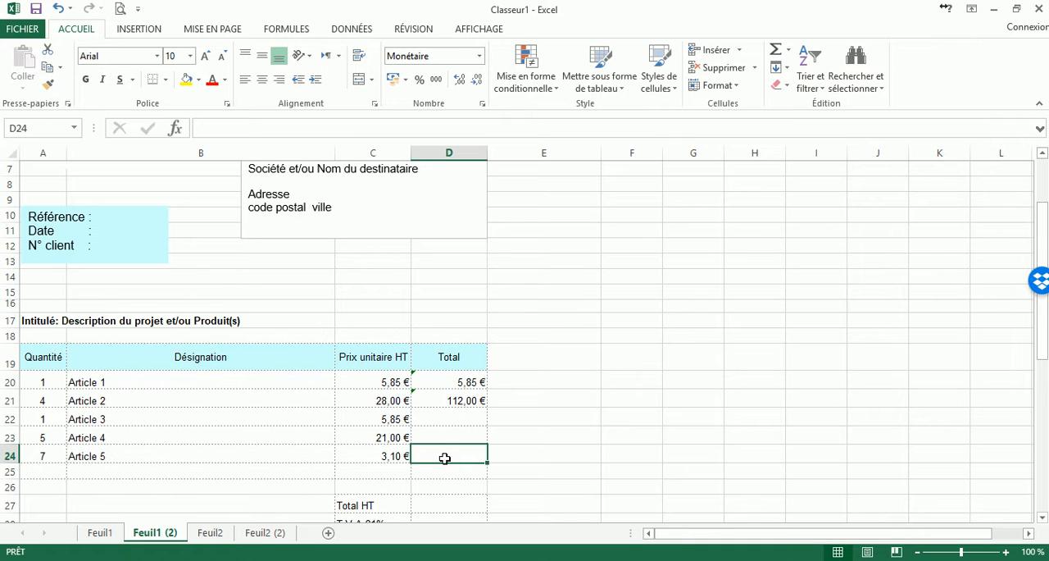
click(449, 398)
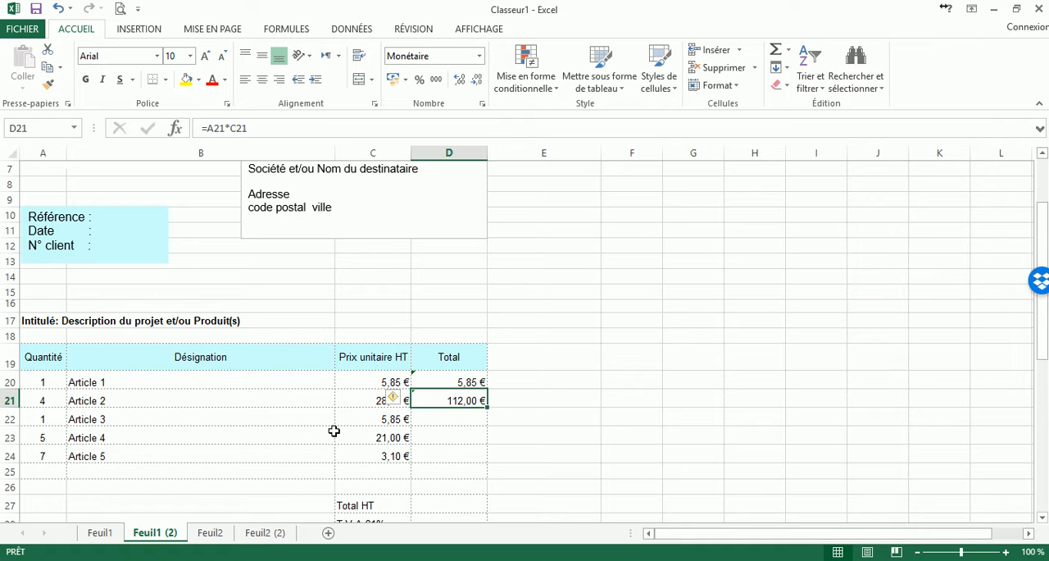
mouse_move(399, 407)
click(464, 382)
drag(464, 419, 457, 403)
click(458, 404)
click(260, 130)
drag(254, 128, 201, 129)
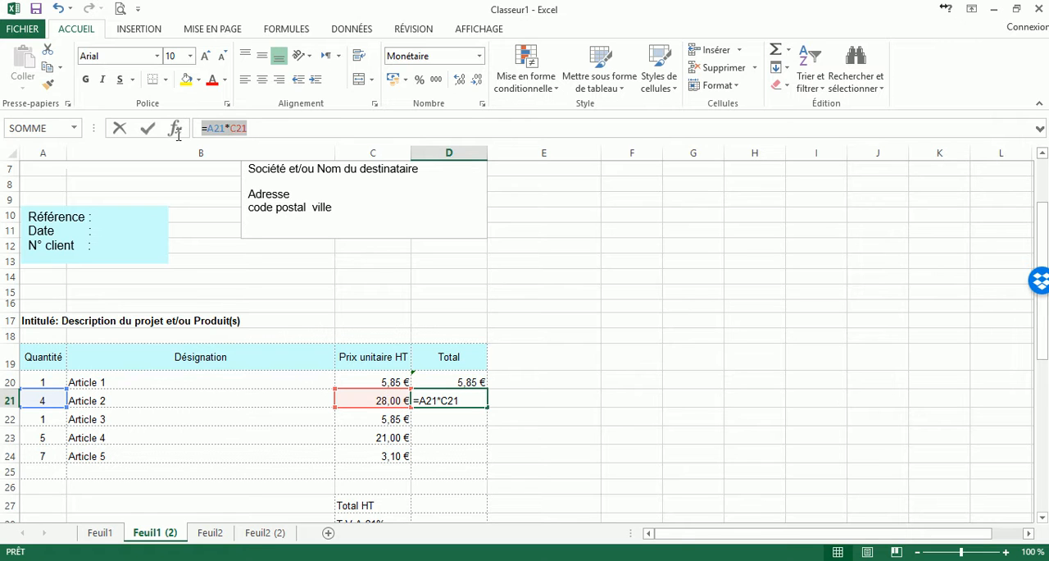
click(263, 128)
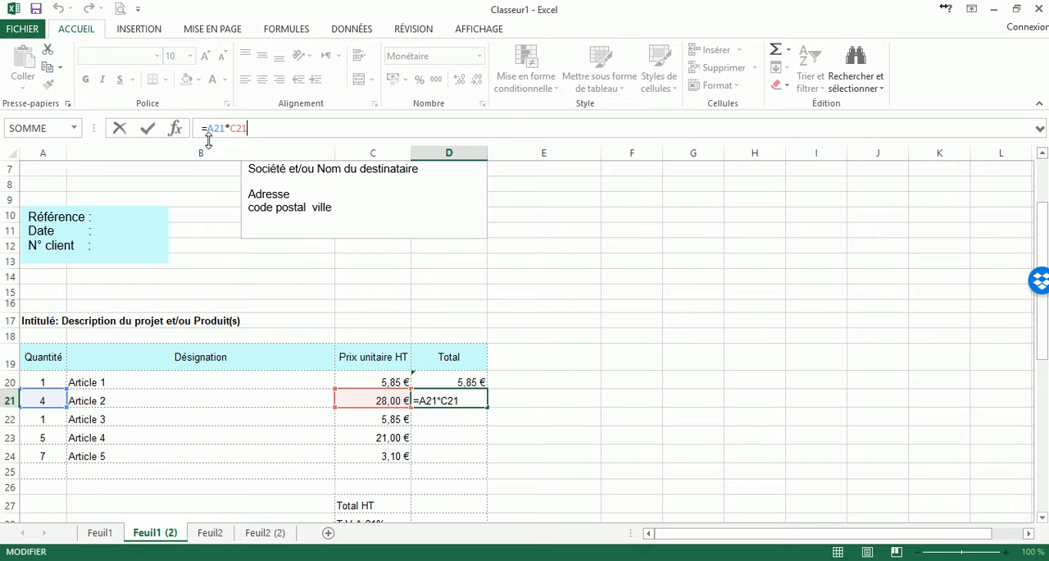
key(Return)
Fill the formula from D21 down through D24 to cover the totals of Articles 3 to 5.
click(465, 400)
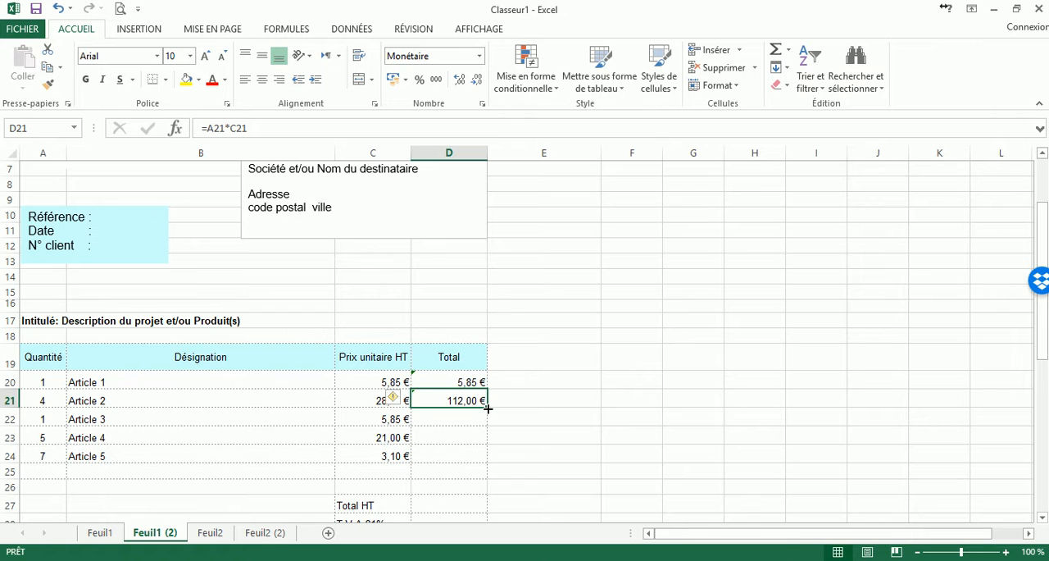
drag(488, 407, 482, 462)
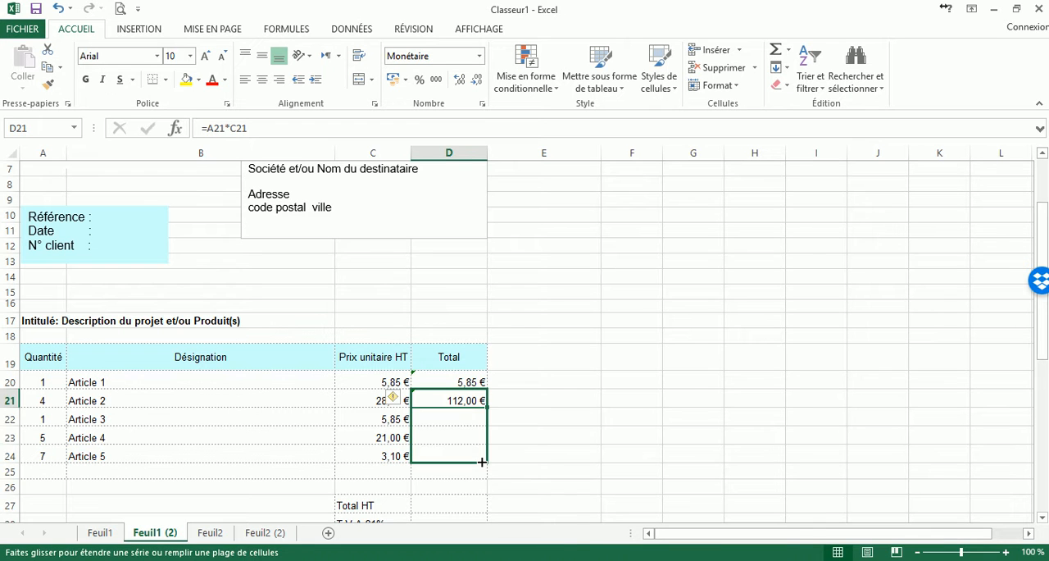
Finish filling the total formula down to D24 and check the copied formulas in D22, D23 and D24.
drag(482, 462, 482, 461)
click(464, 419)
click(473, 435)
click(475, 457)
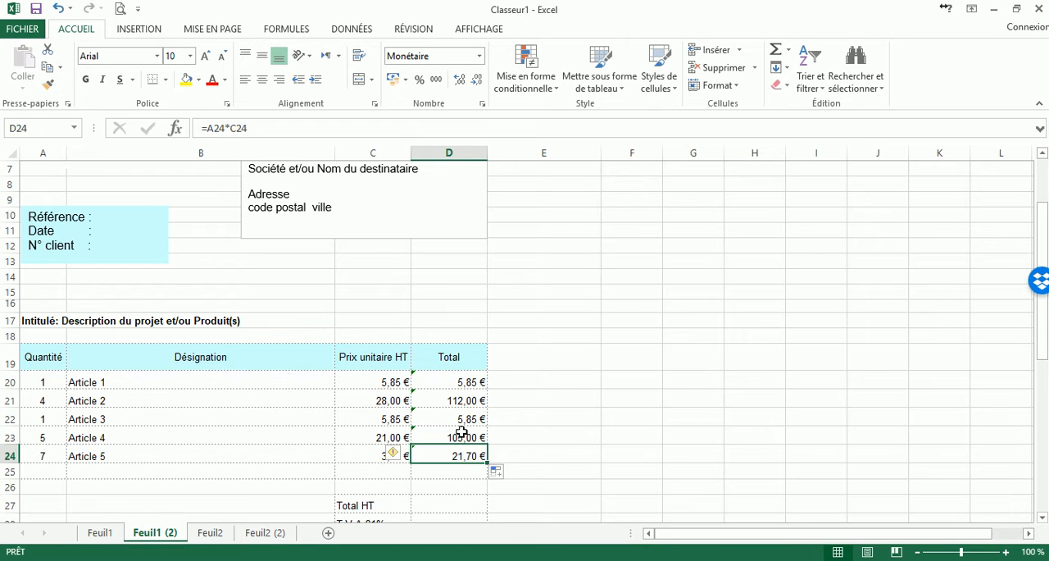
click(463, 434)
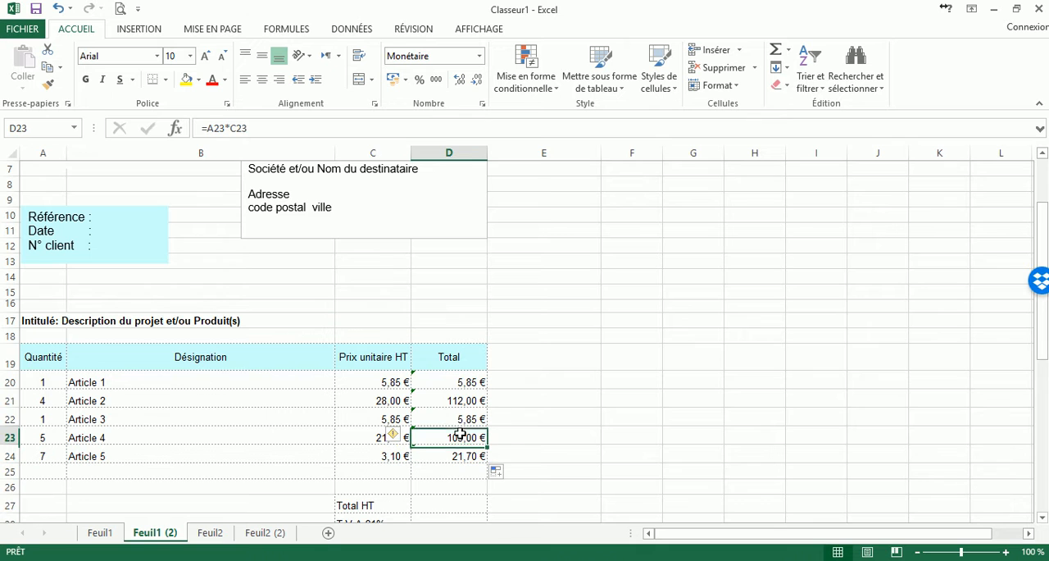
click(255, 127)
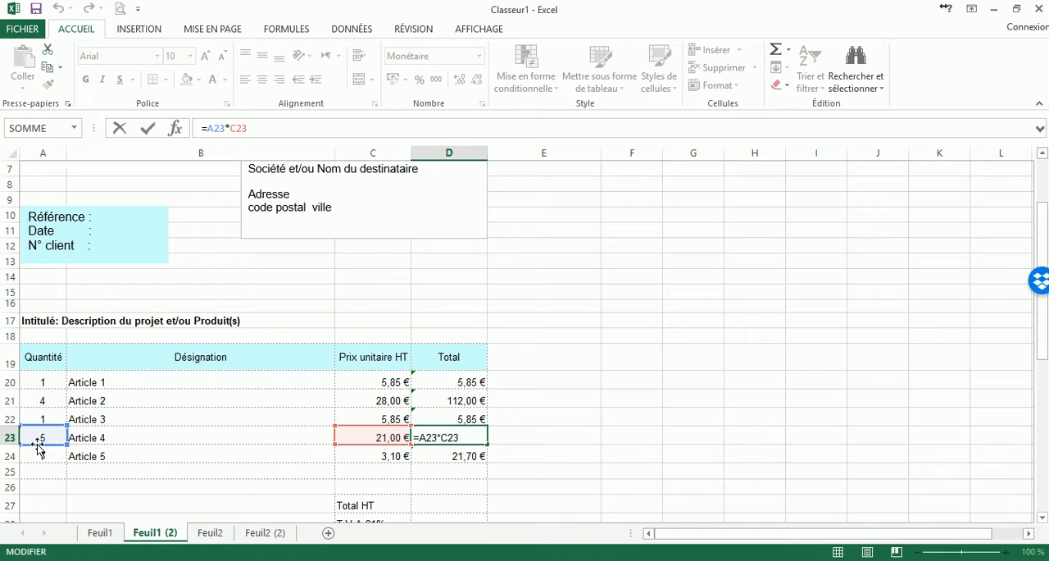
key(Return)
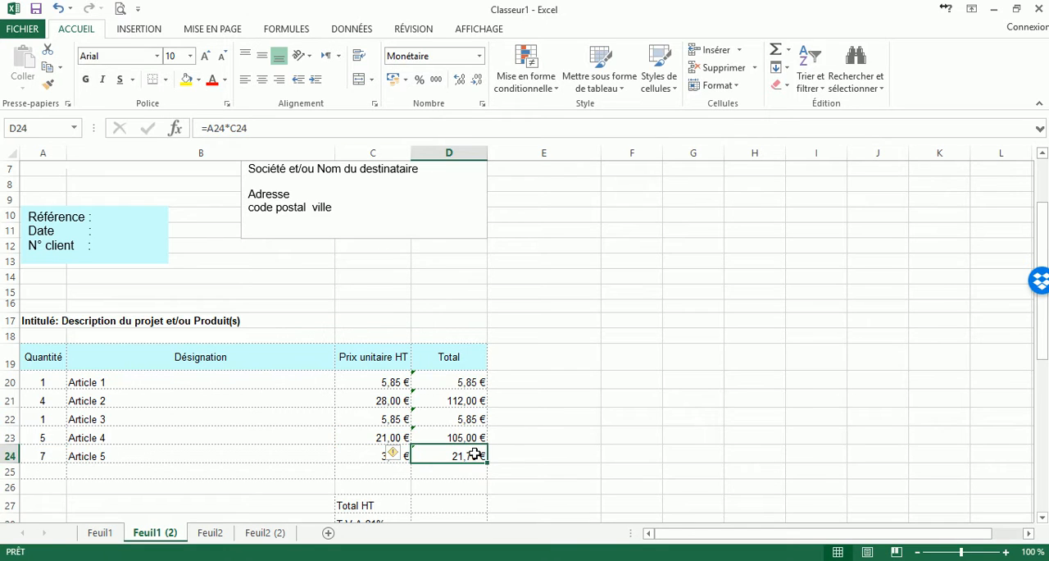
click(271, 128)
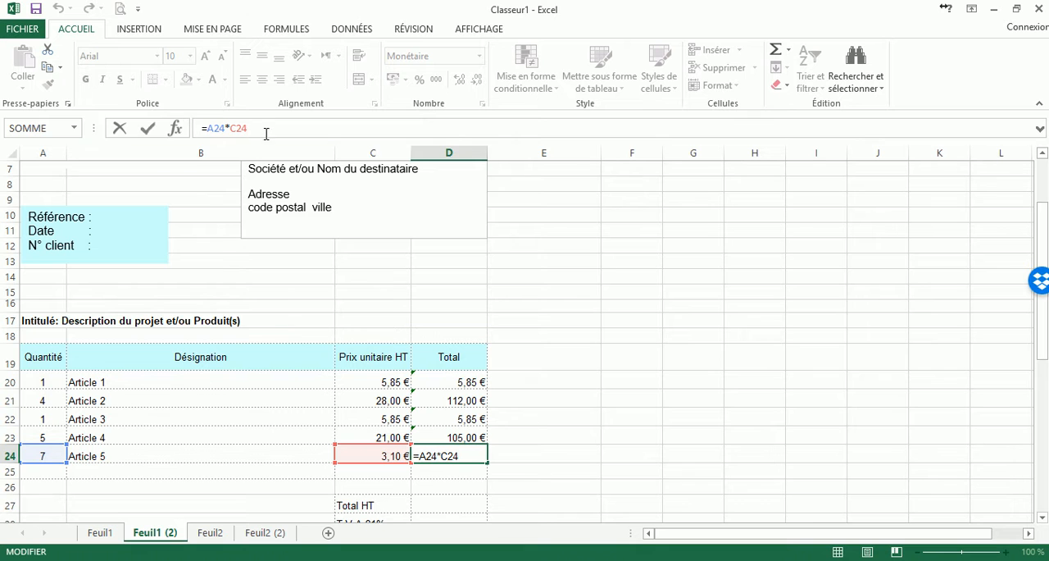
click(571, 328)
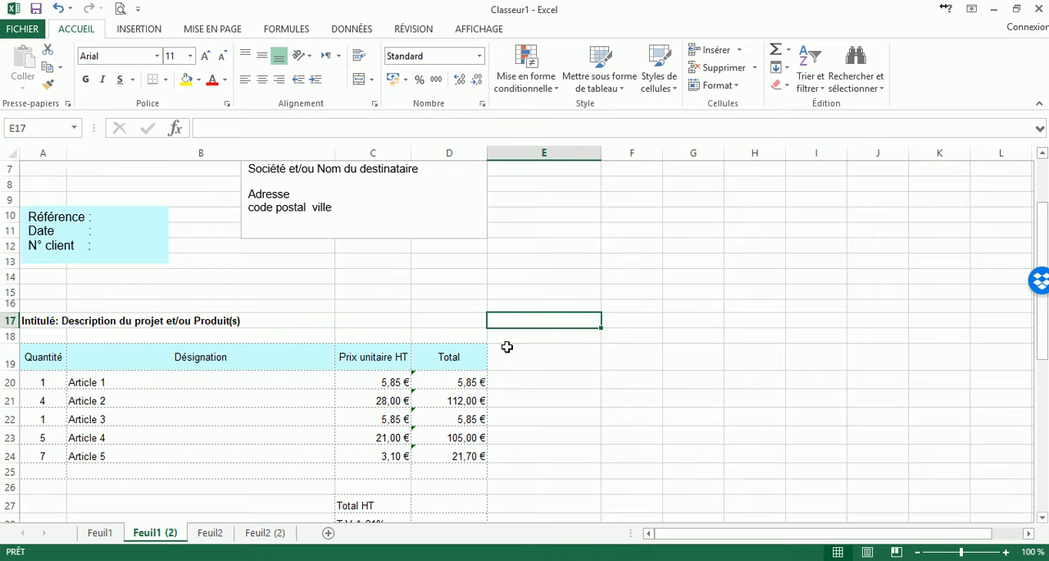
click(442, 457)
click(282, 132)
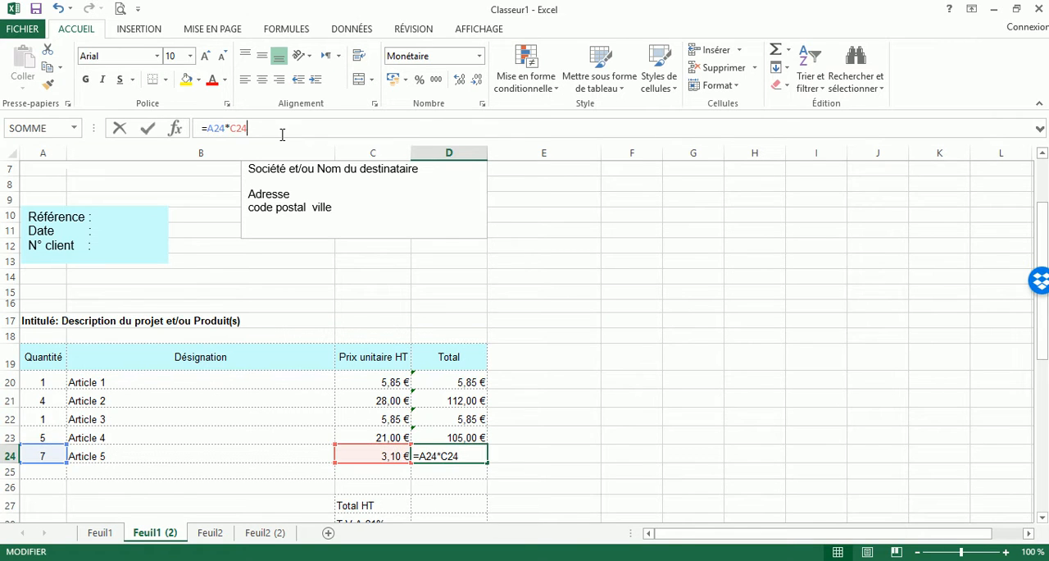
text(+)
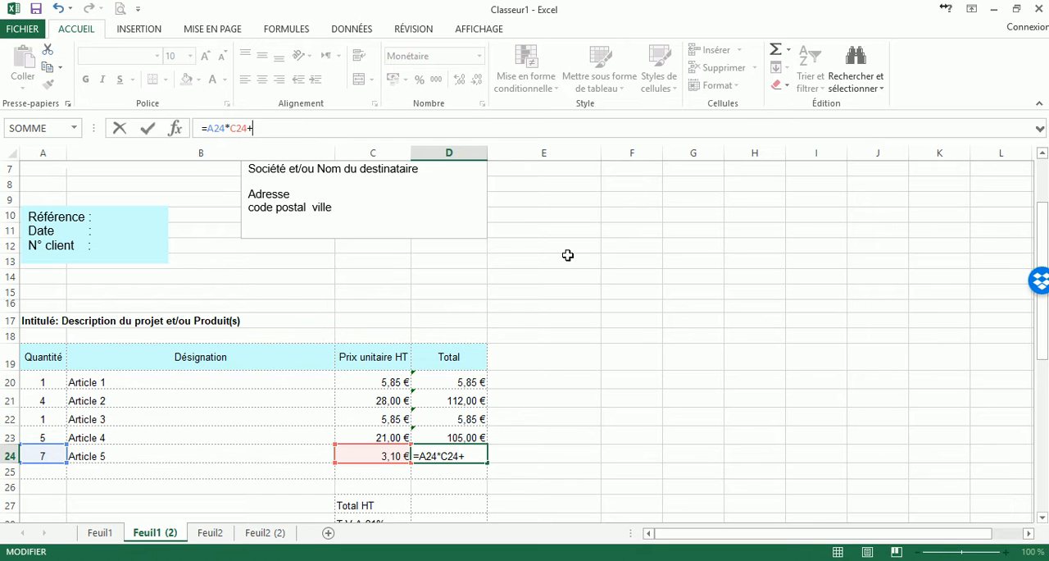
click(600, 347)
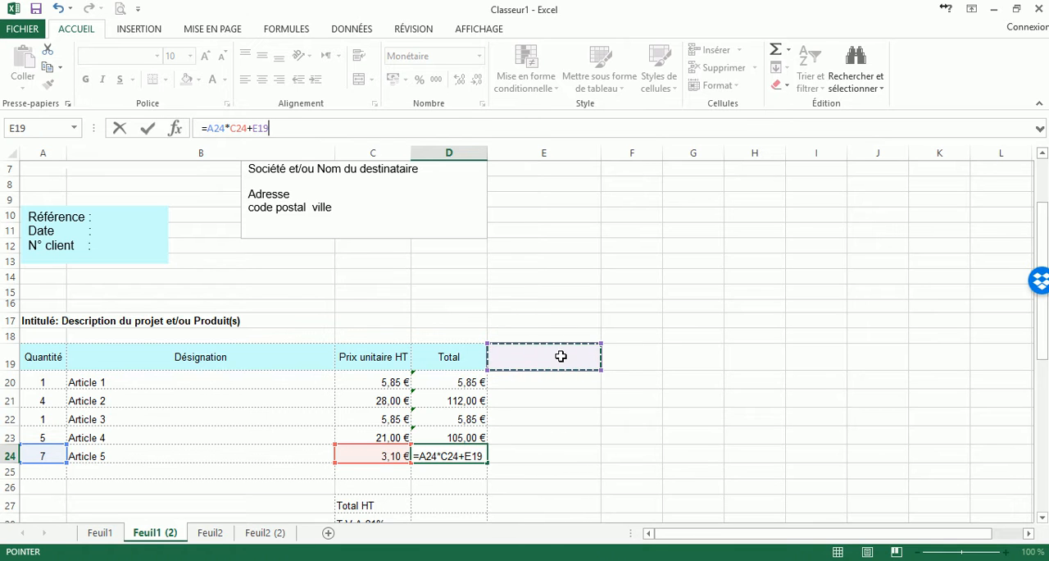
key(BackSpace)
key(BackSpace)
key(BackSpace)
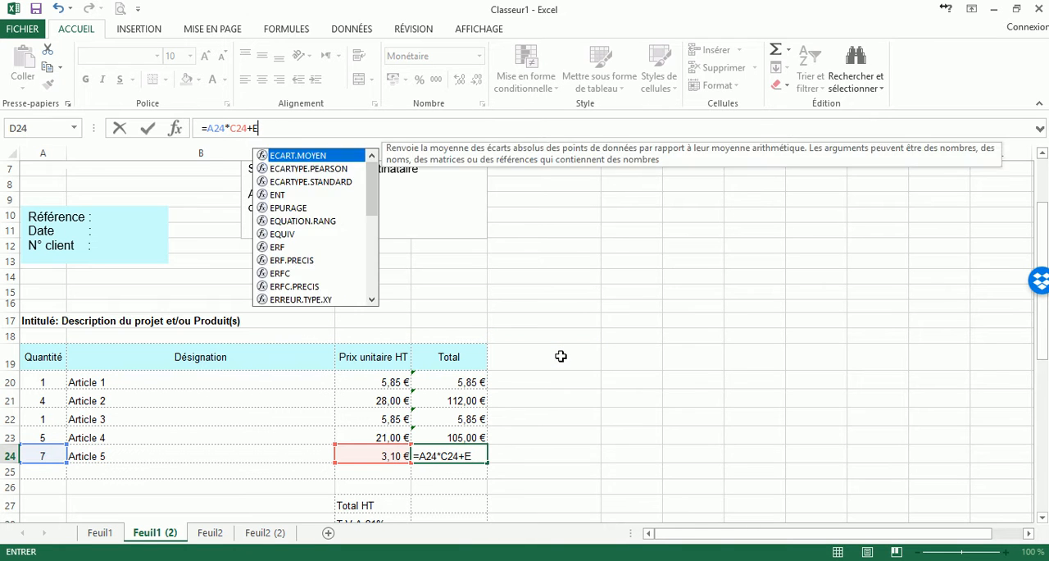
key(Return)
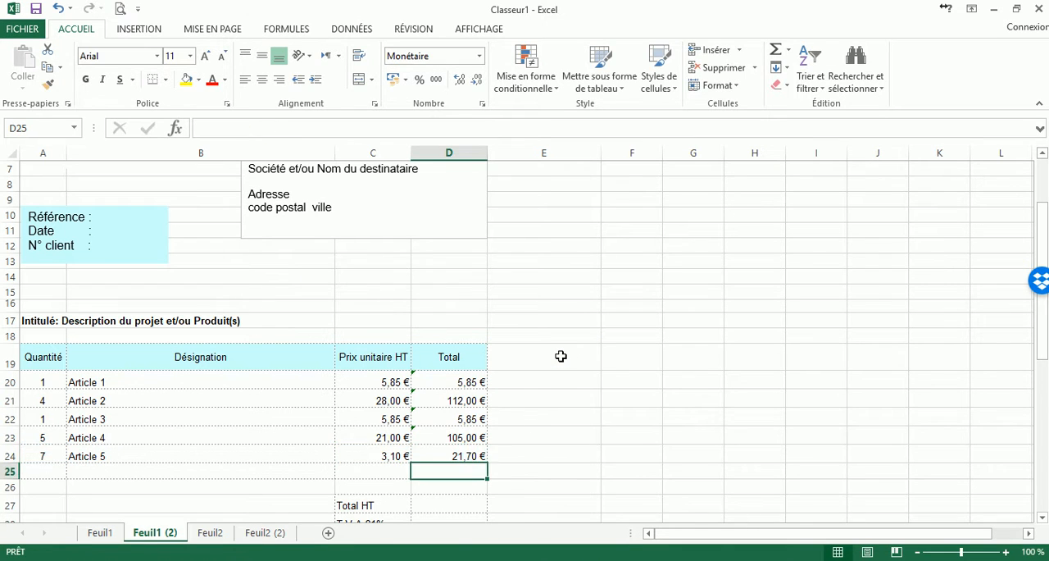
Review the formula in D24 without changing it, along with the formulas in D20 to D22.
click(472, 453)
click(263, 129)
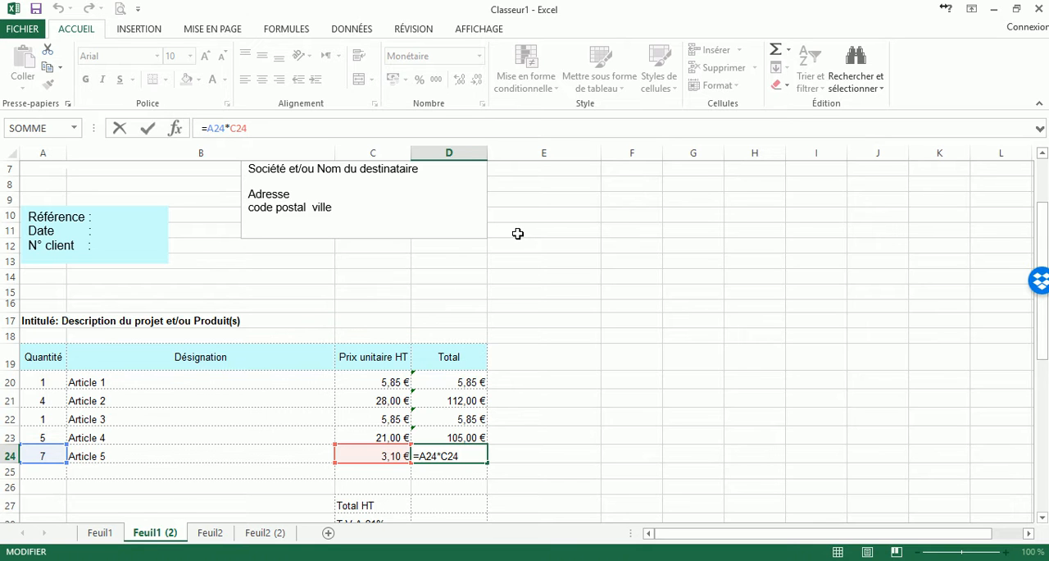
key(Return)
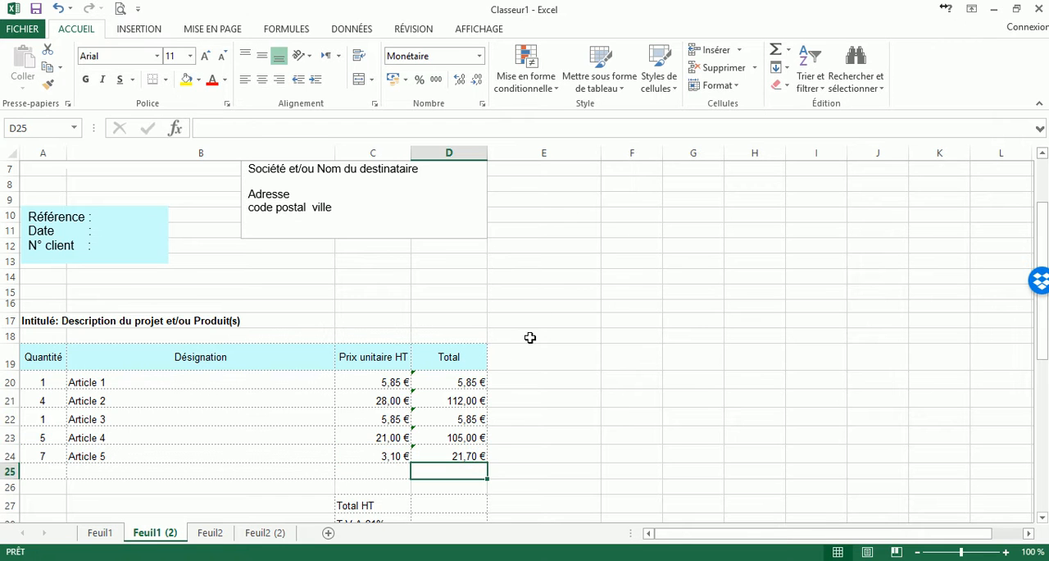
click(465, 384)
click(466, 401)
click(466, 412)
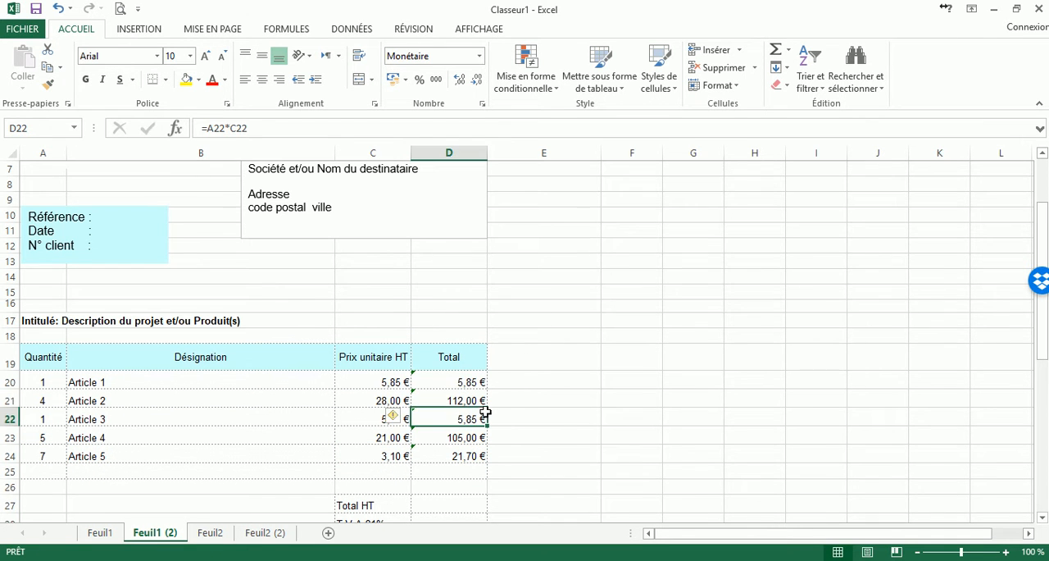
Enter the formula =D20+D21+D22+D23+D24 in cell D27 to calculate the Total HT.
scroll(483, 431, down, 2)
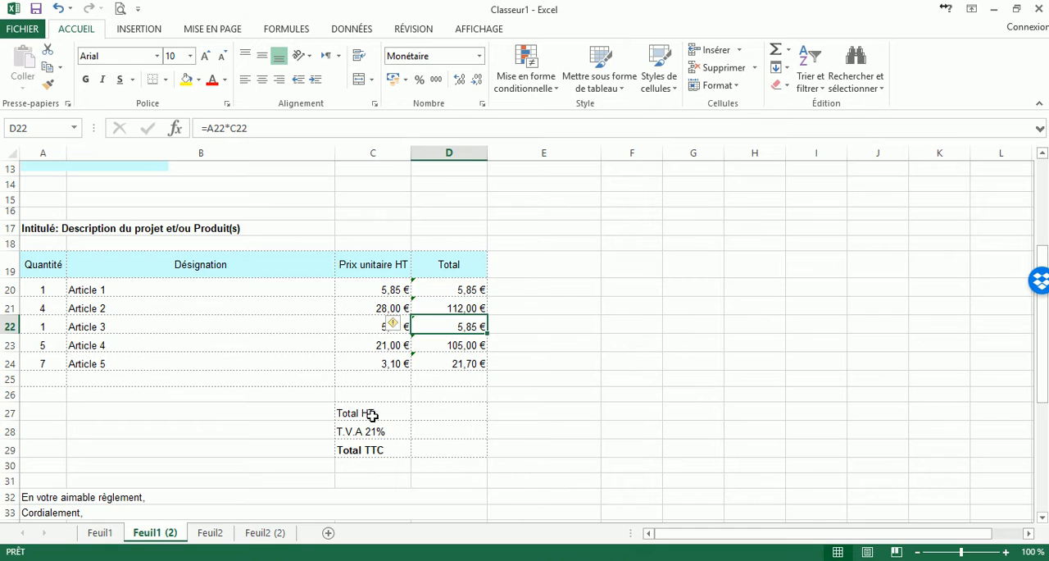
click(440, 409)
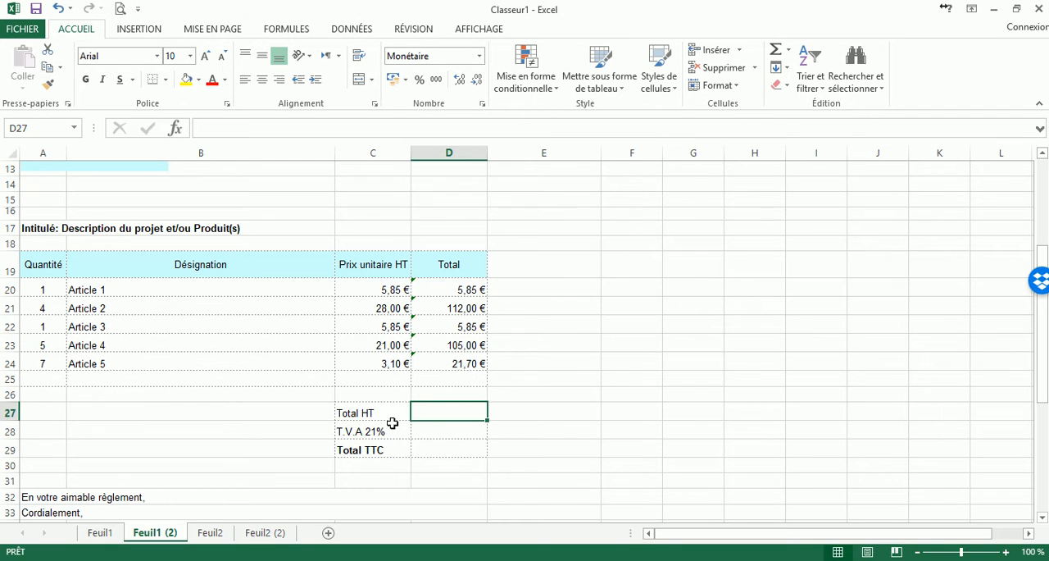
drag(467, 289, 457, 380)
click(447, 410)
text(=)
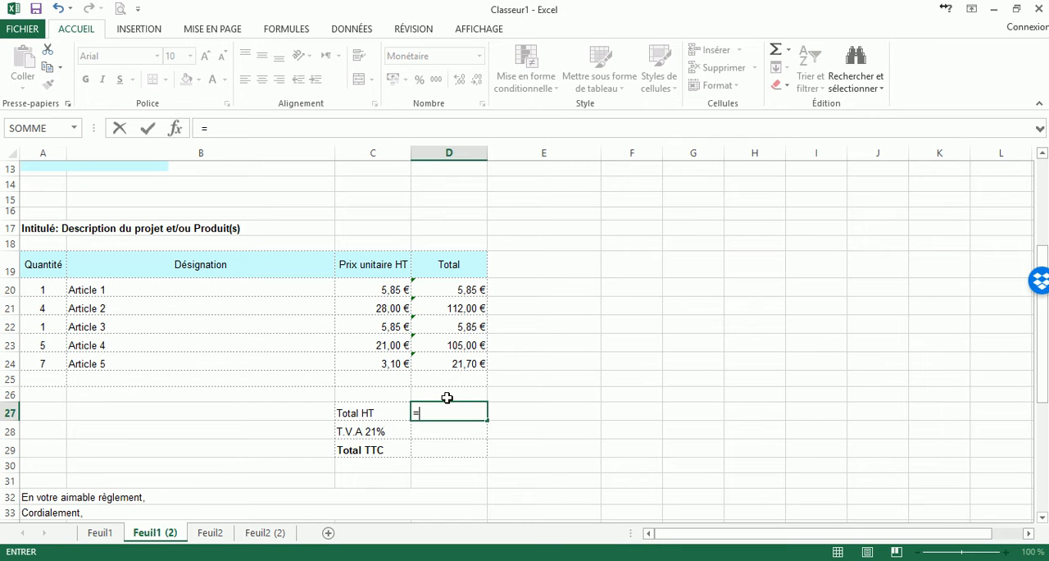
click(465, 289)
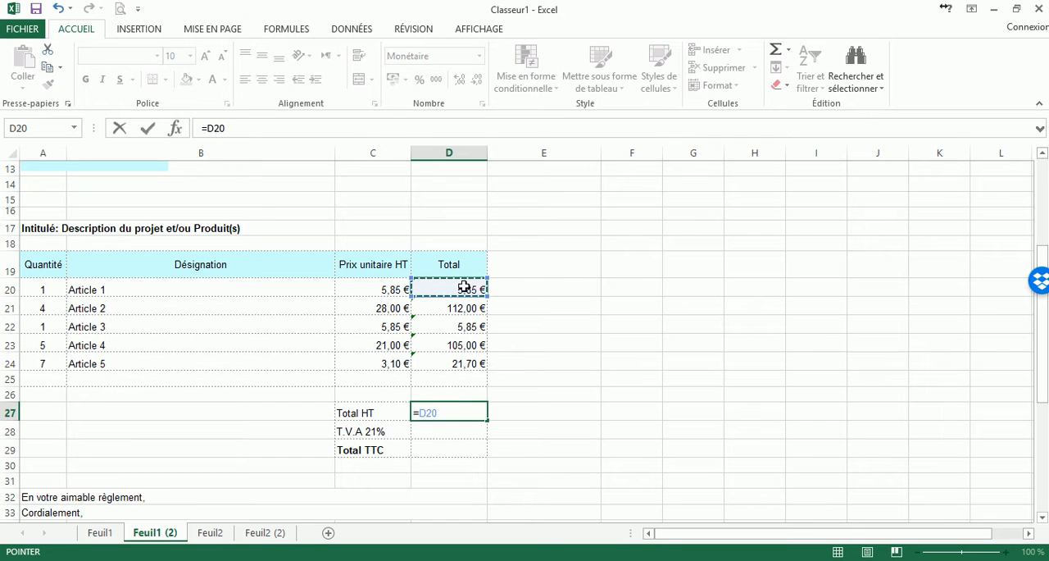
text(+)
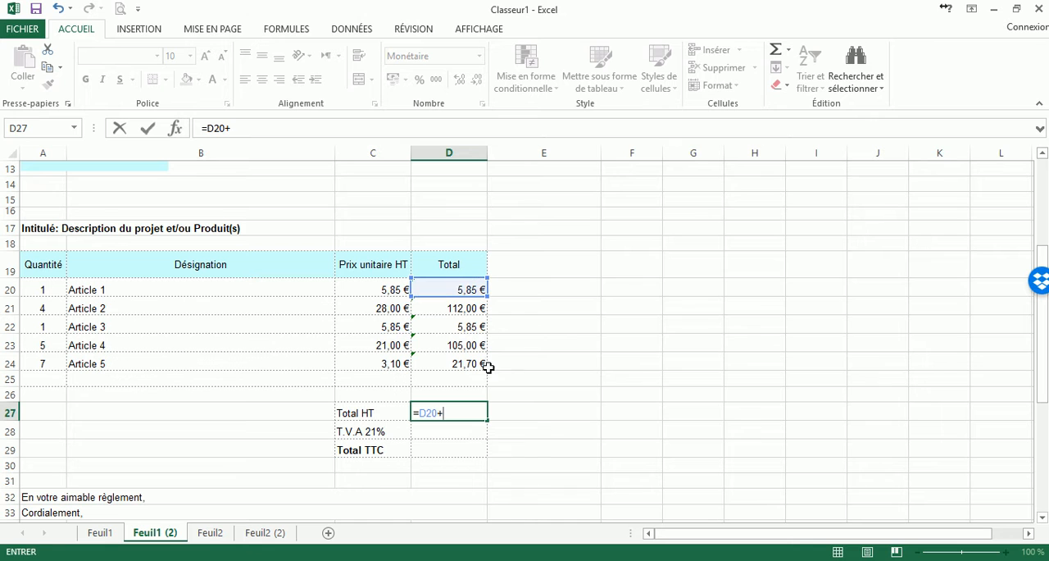
click(472, 309)
text(+)
click(474, 324)
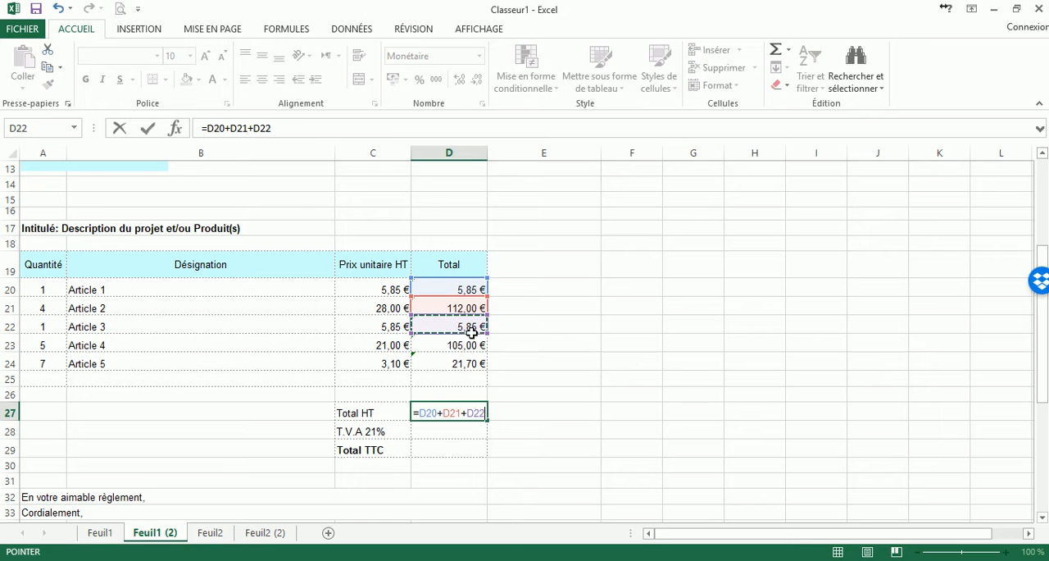
text(+)
click(473, 349)
text(+)
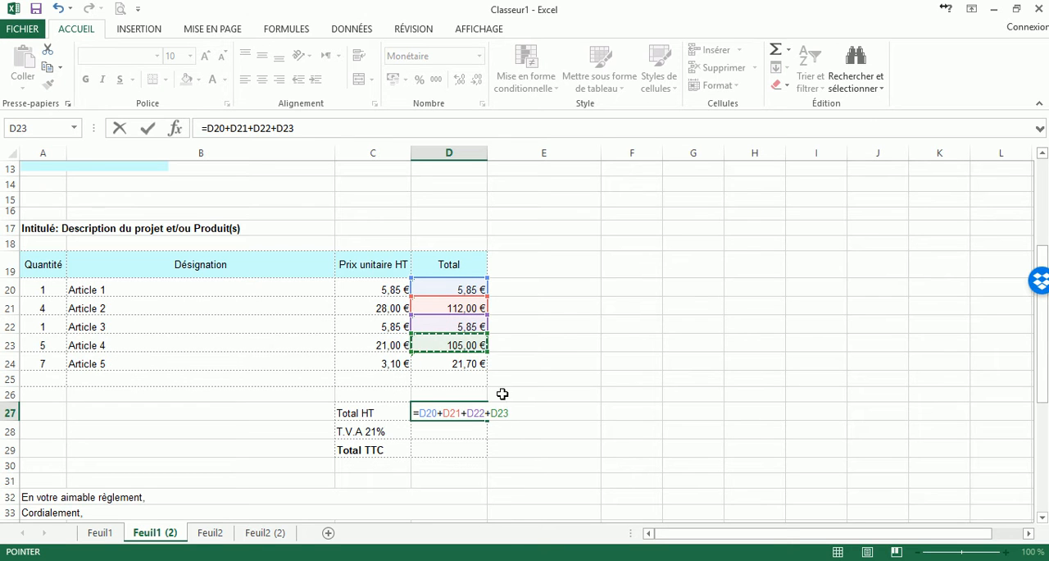
click(456, 363)
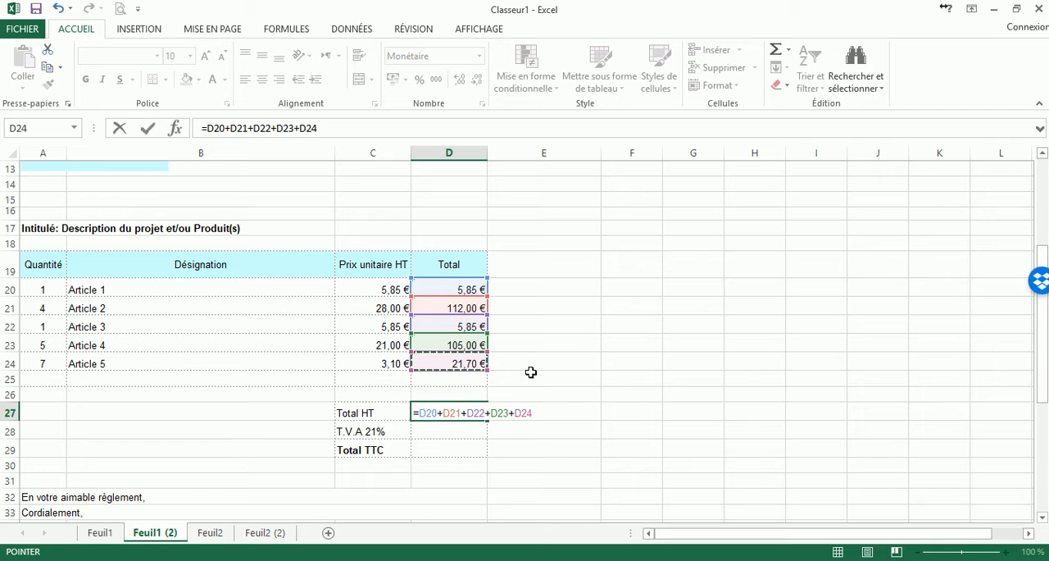
key(Return)
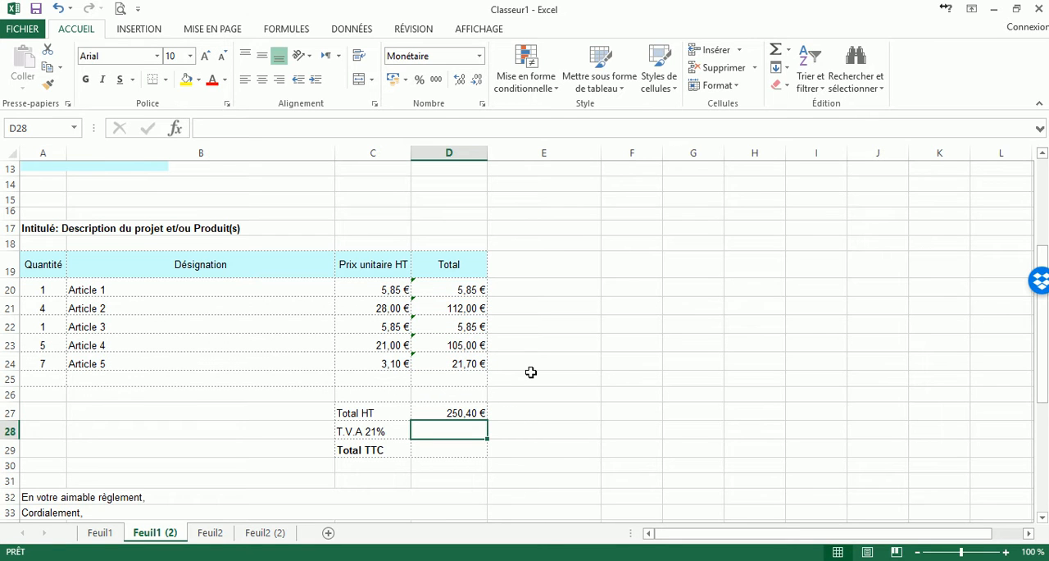
Review the addition formula in D27 and the article totals it references, leaving it unchanged.
click(469, 409)
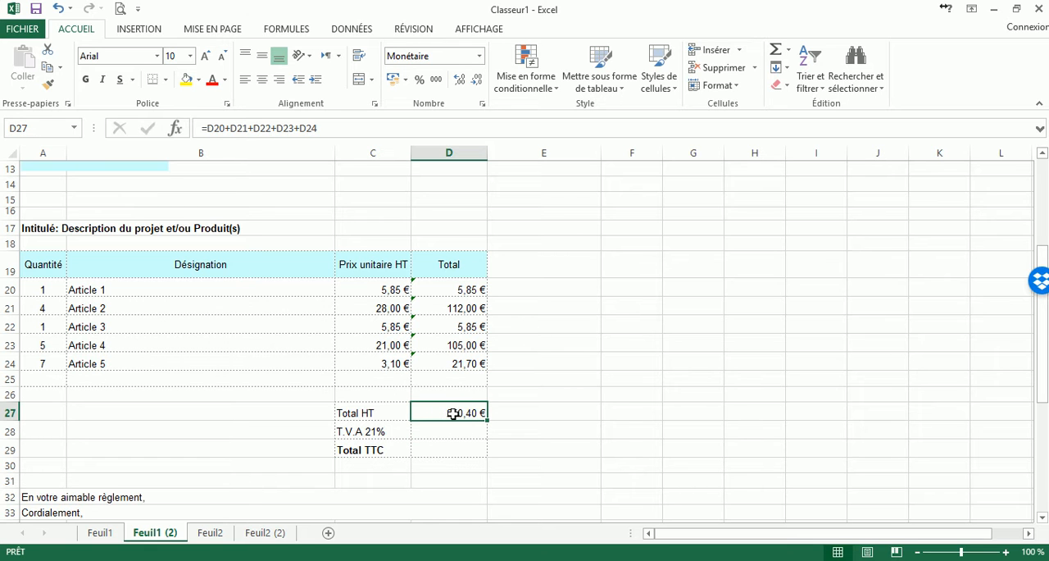
click(339, 128)
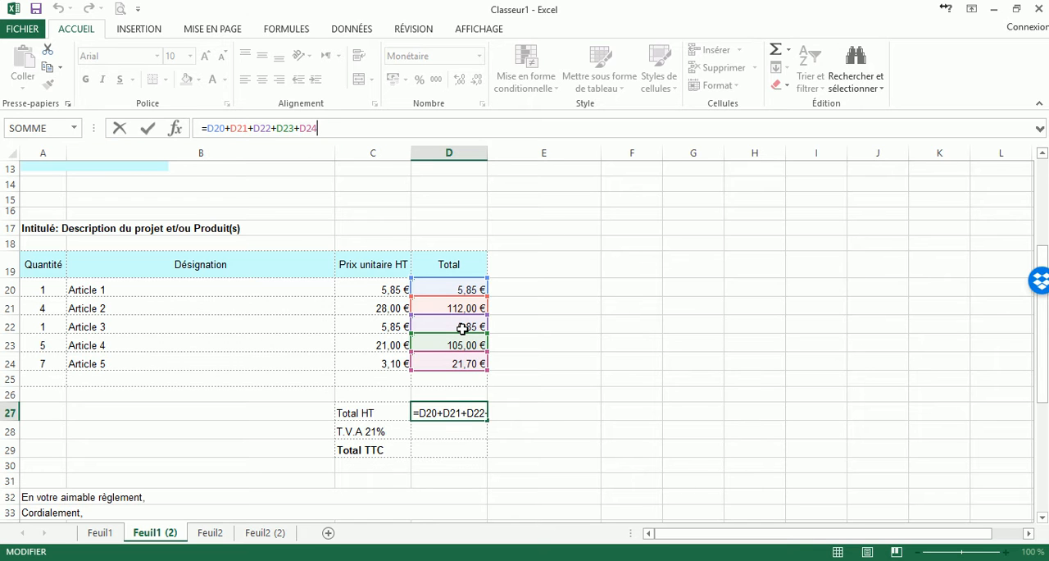
key(Return)
Replace the Total HT formula in D27 with the sum function =SOMME(D20:D26).
click(464, 413)
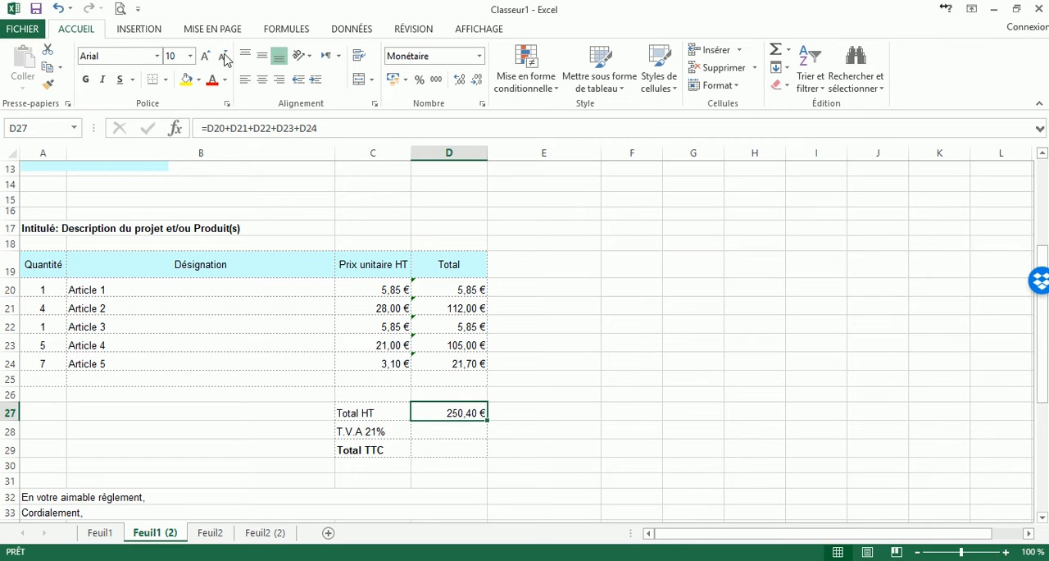
click(789, 53)
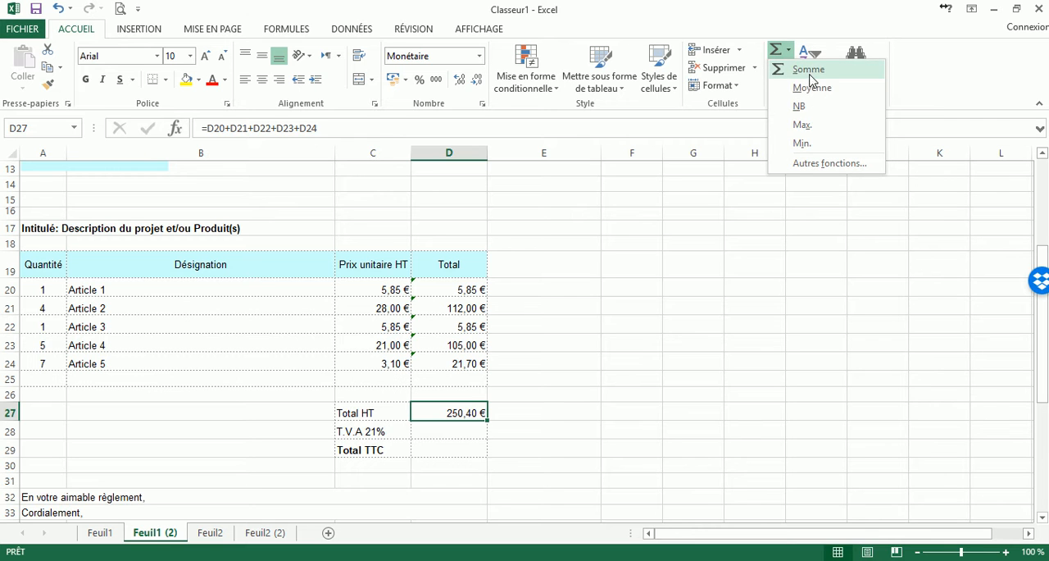
click(808, 71)
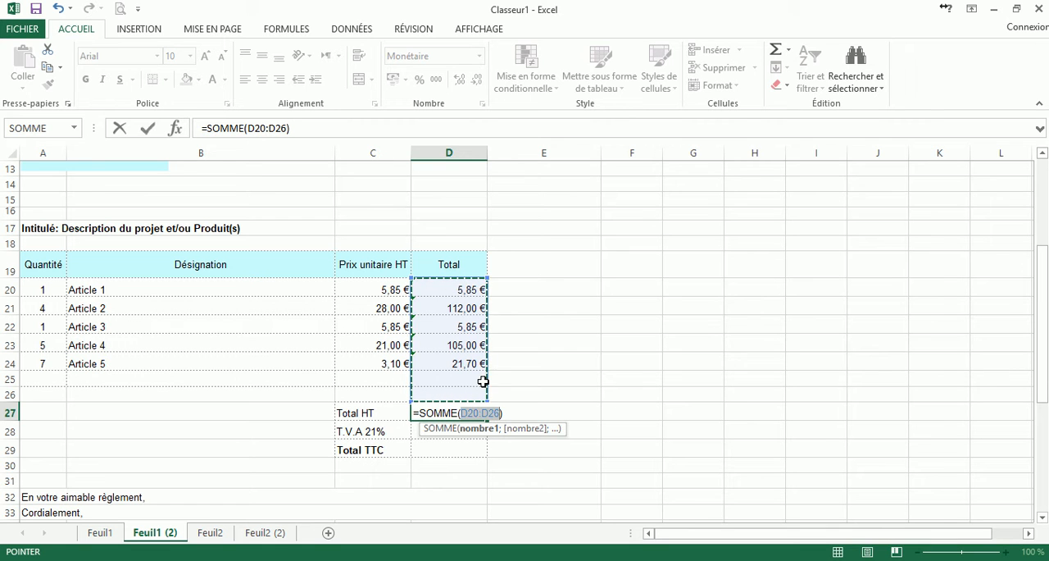
key(Return)
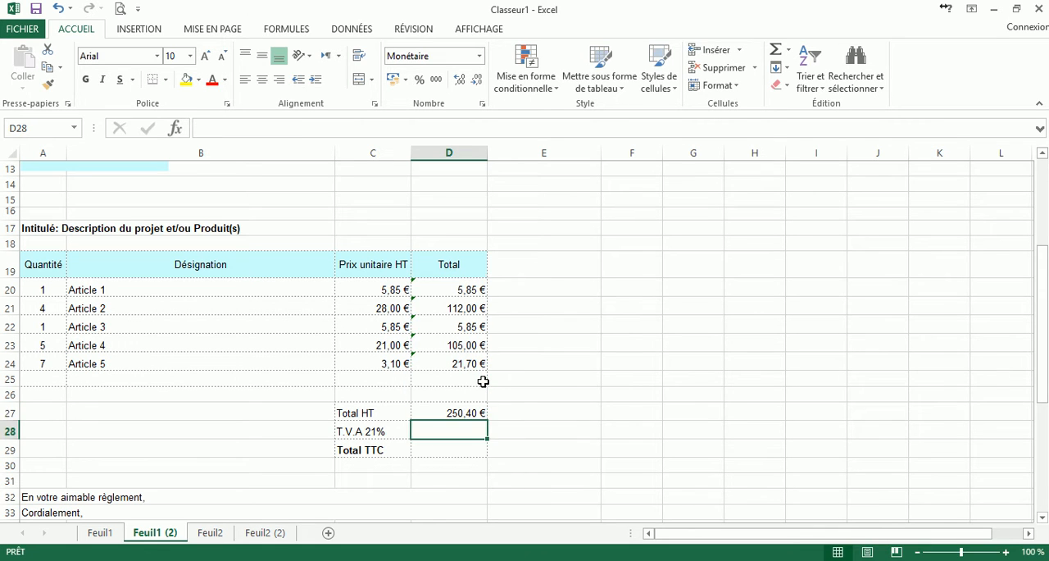
Enter the formula =D27*21/100 in cell D28 to calculate the 21% T.V.A on the Total HT.
scroll(483, 382, down, 1)
text(=)
click(459, 365)
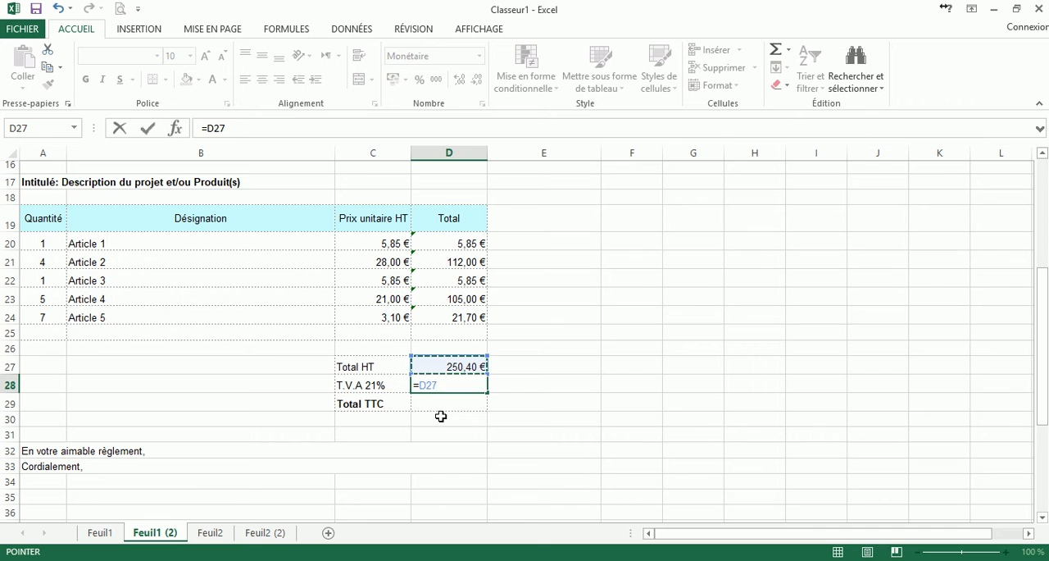
text(*)
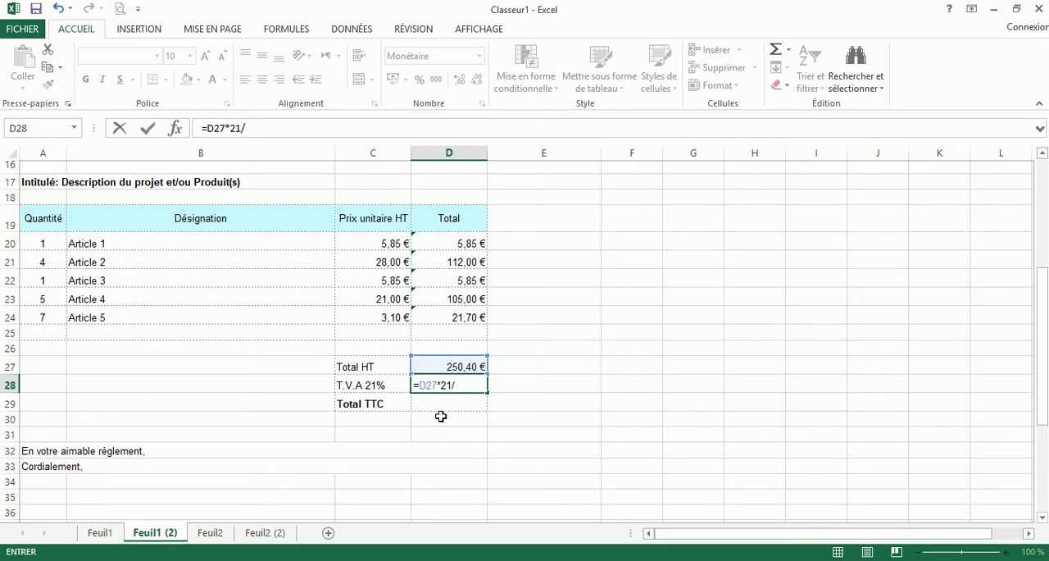
key(Return)
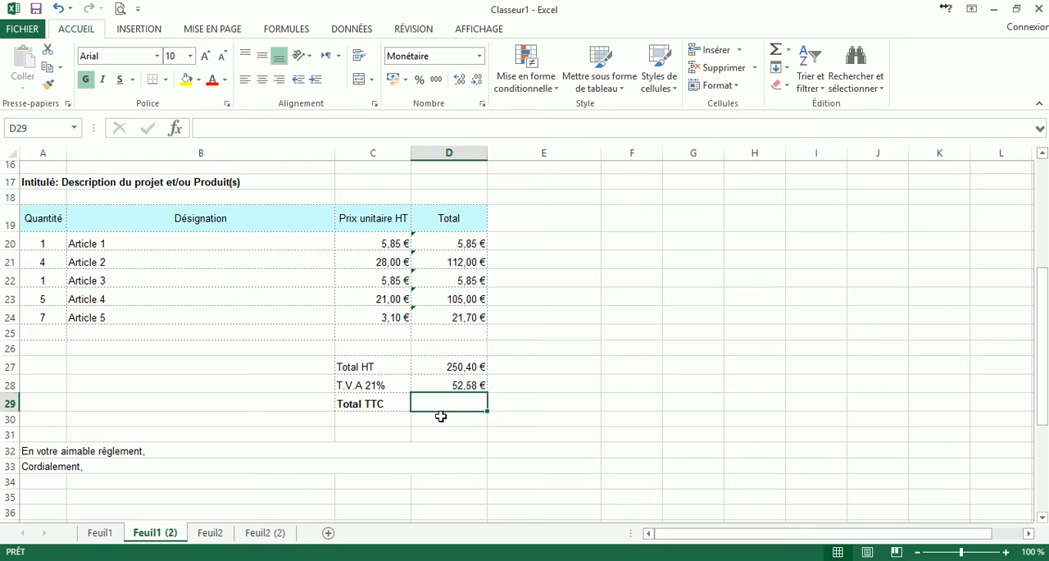
Insert the sum function =SOMME(D27:D28) in cell D29 to calculate the Total TTC.
click(467, 379)
click(464, 368)
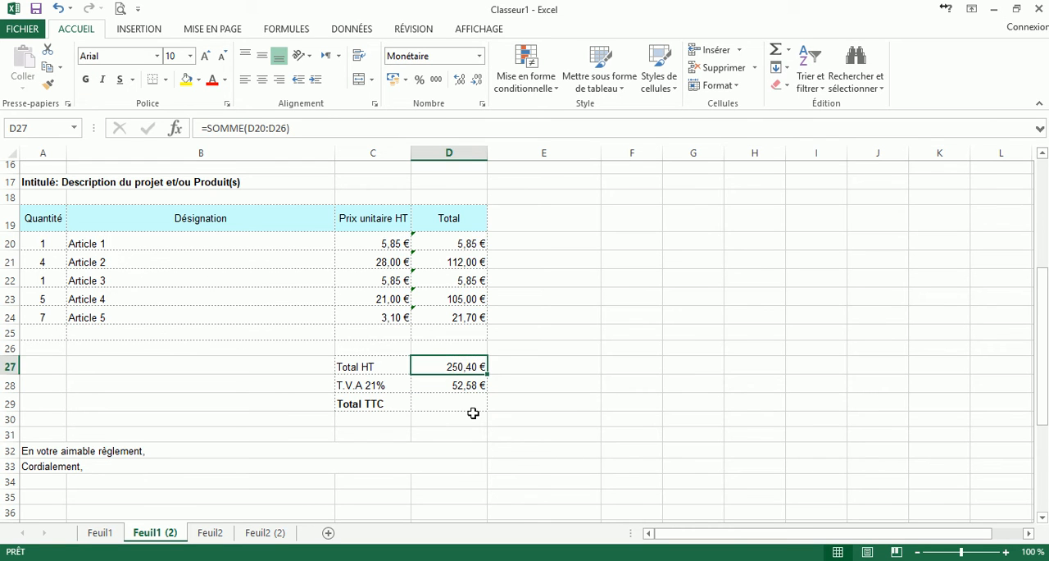
click(473, 404)
click(787, 49)
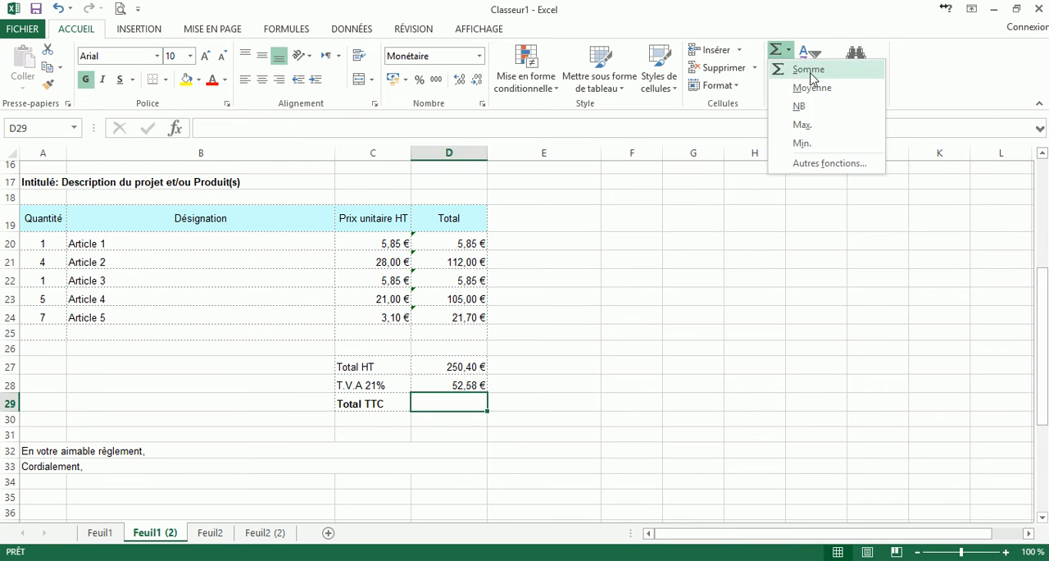
click(810, 72)
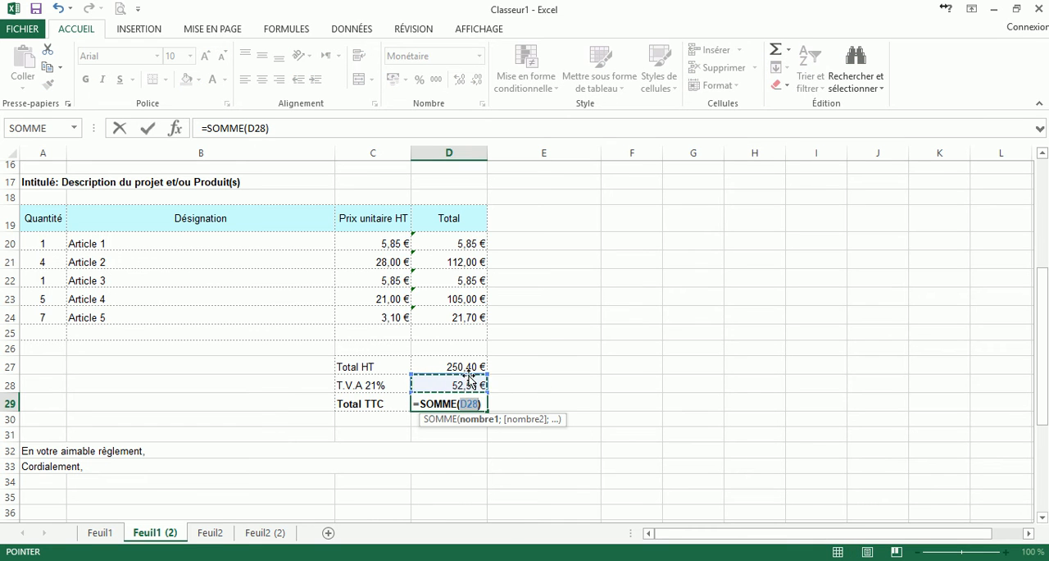
drag(464, 368, 464, 381)
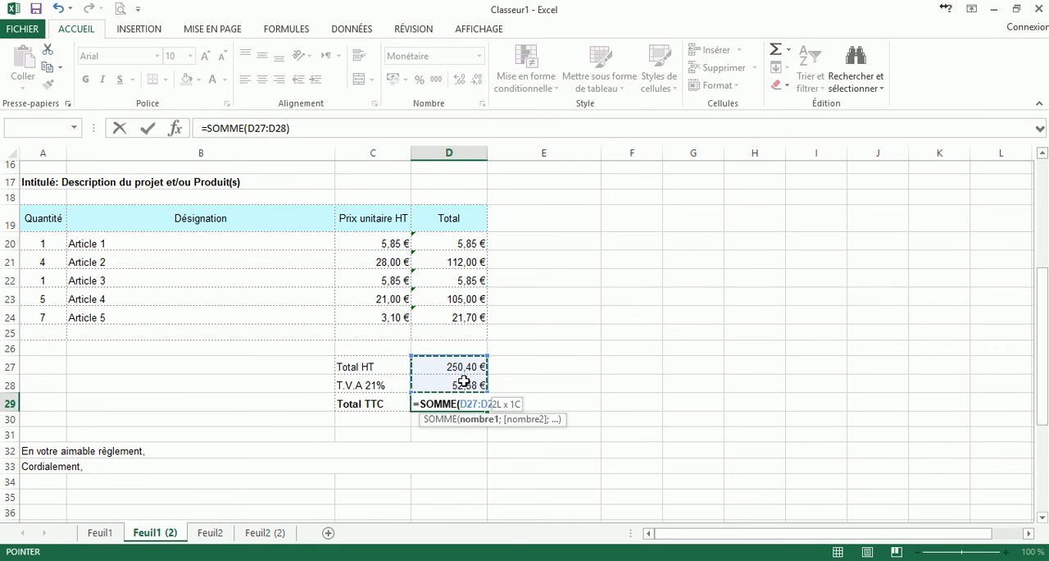
key(Return)
Review the Total TTC formula in D29 and the T.V.A formula in D28.
click(473, 404)
click(302, 131)
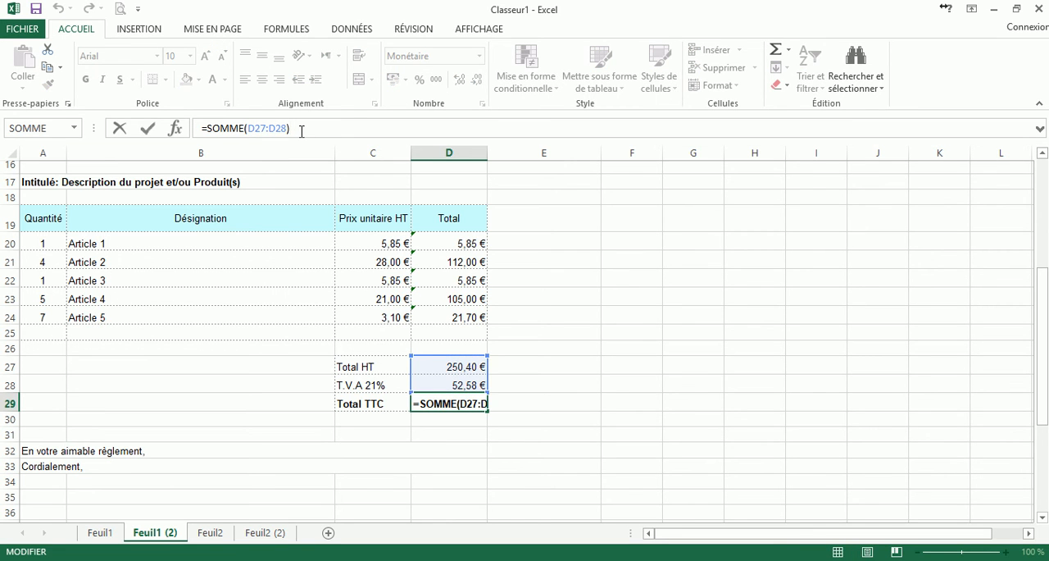
key(Escape)
click(459, 384)
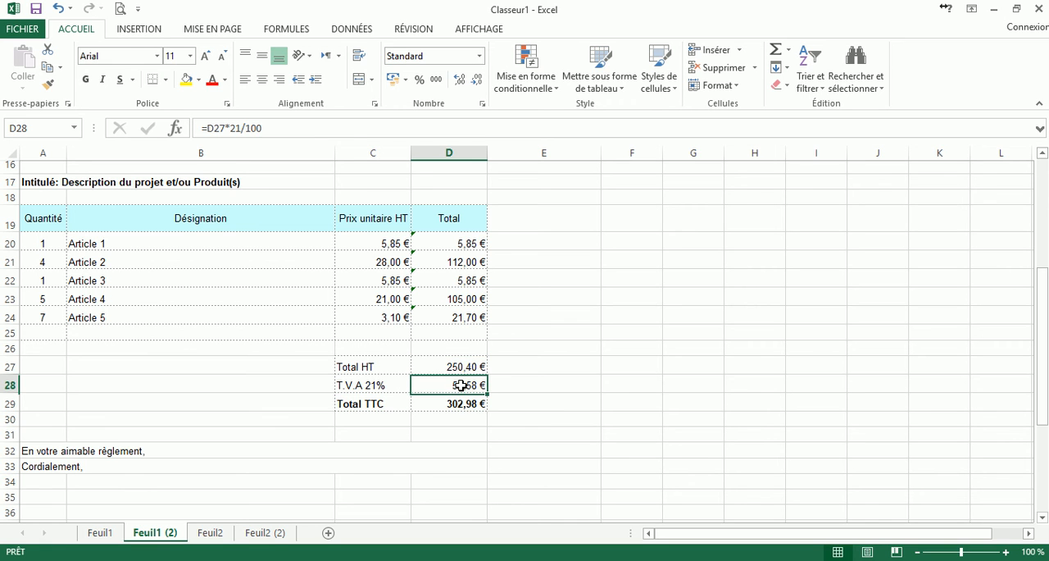
click(257, 128)
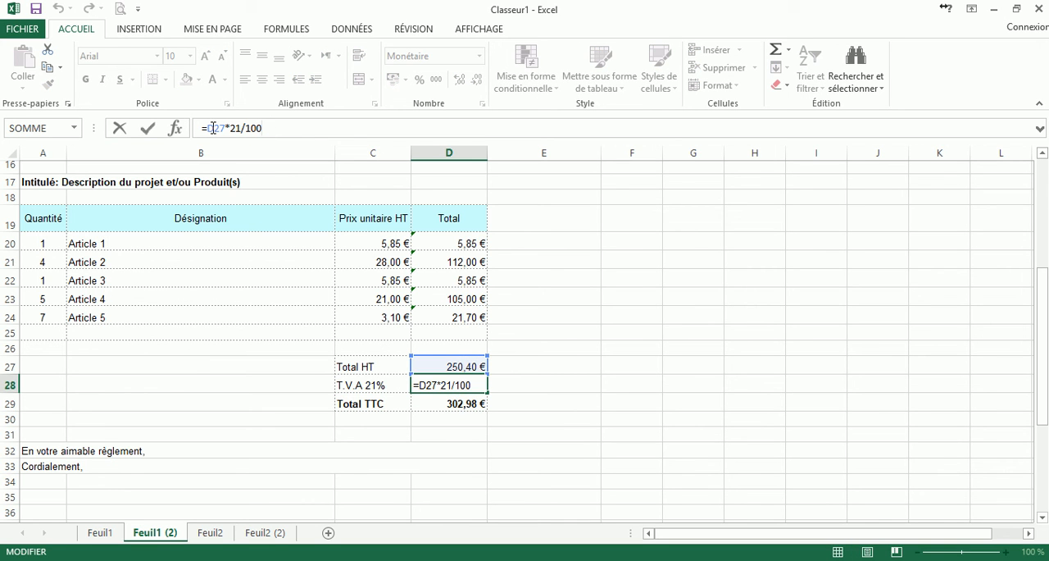